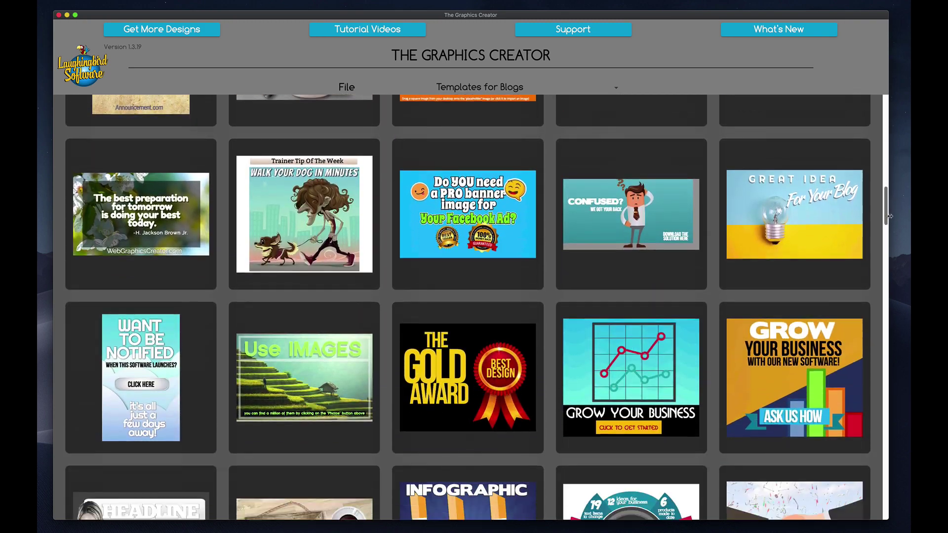
Switch to the browser, open the Laughingbird Software blog and look through its first page of posts
left_click_drag(889, 217, 887, 130)
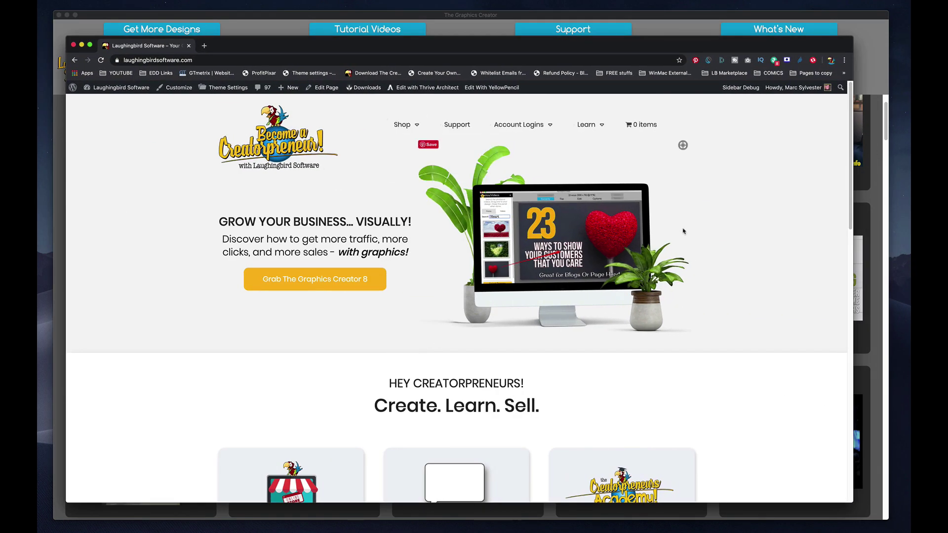
mouse_move(593, 127)
left_click(598, 166)
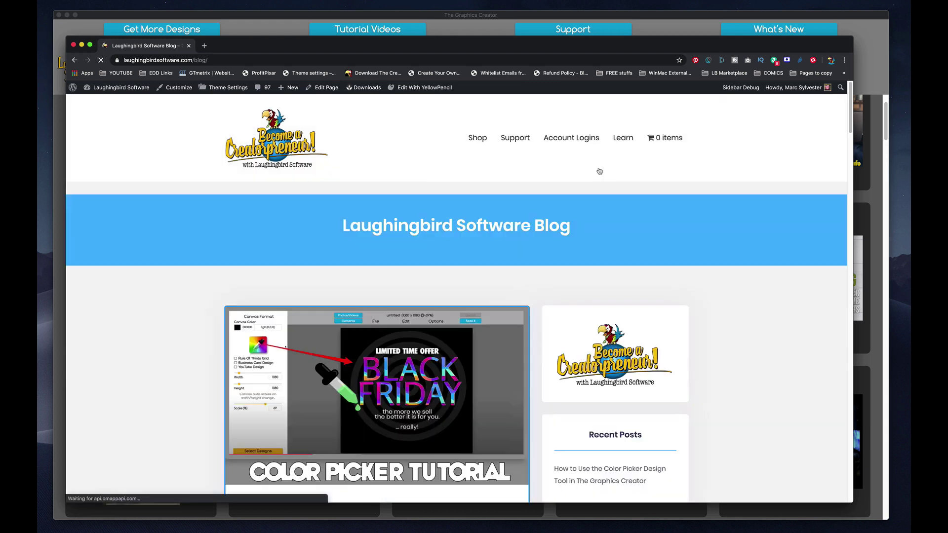
scroll(305, 326, "down", 12)
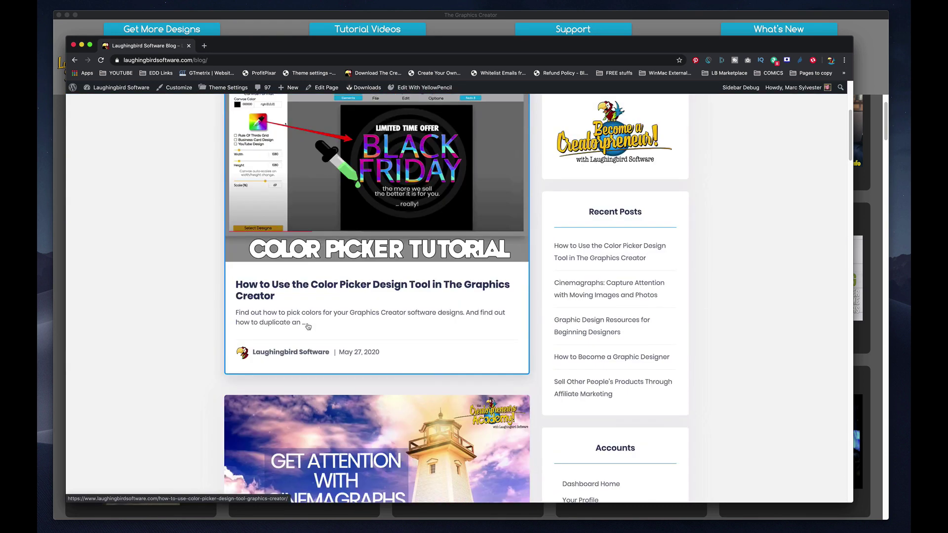
scroll(393, 273, "down", 15)
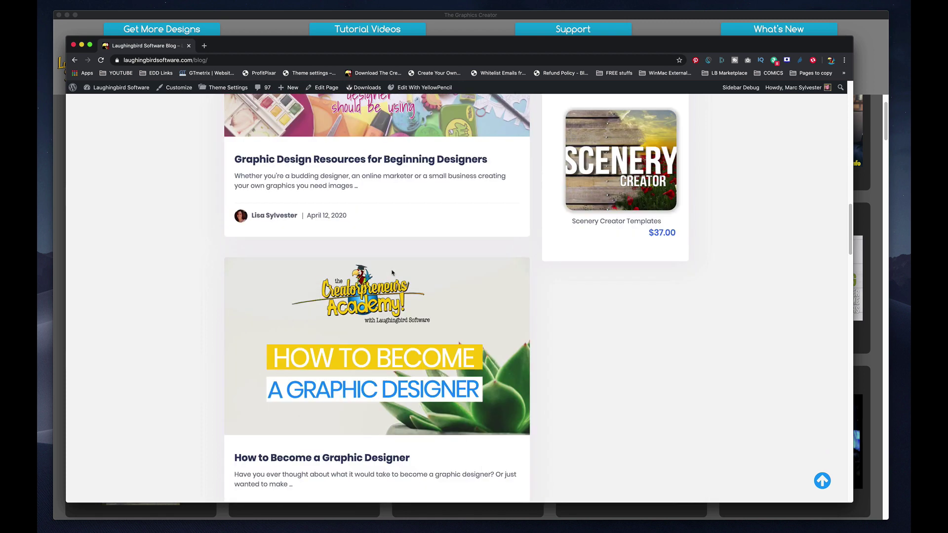
scroll(395, 275, "down", 5)
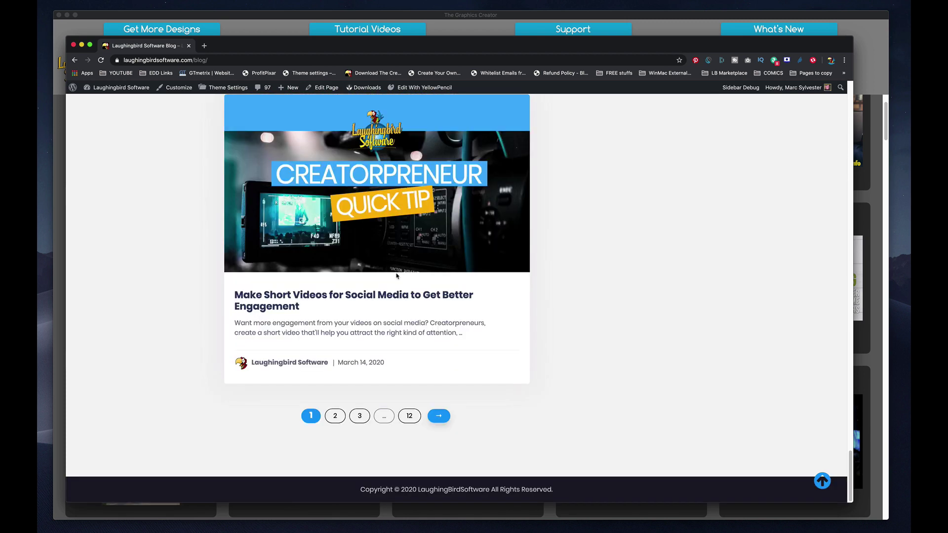
Look through the older blog posts on pages 12 and 11 for one that needs a graphic
left_click(416, 417)
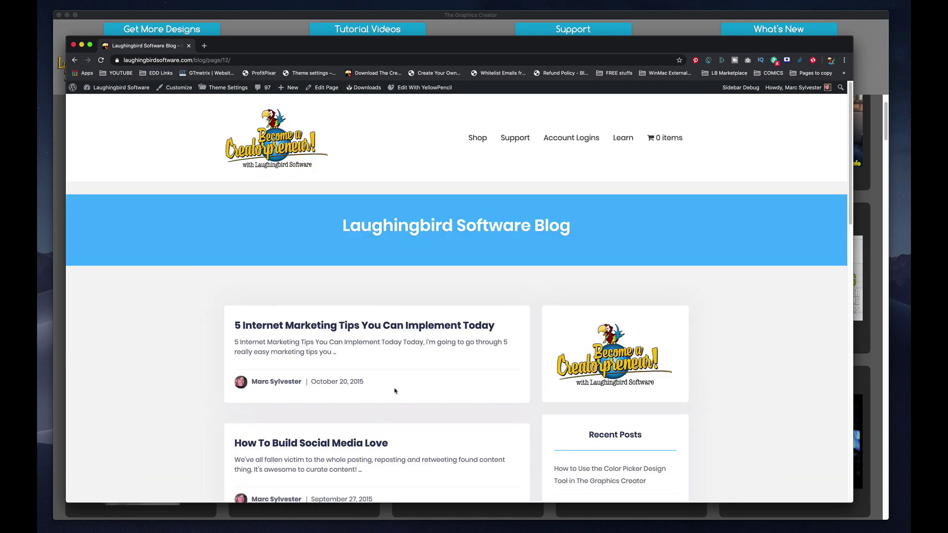
scroll(437, 365, "down", 15)
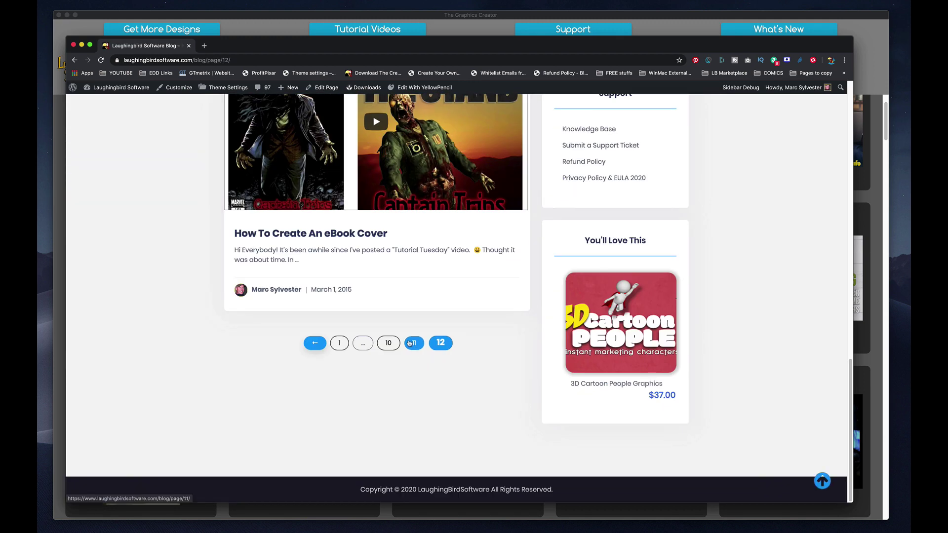
left_click(414, 344)
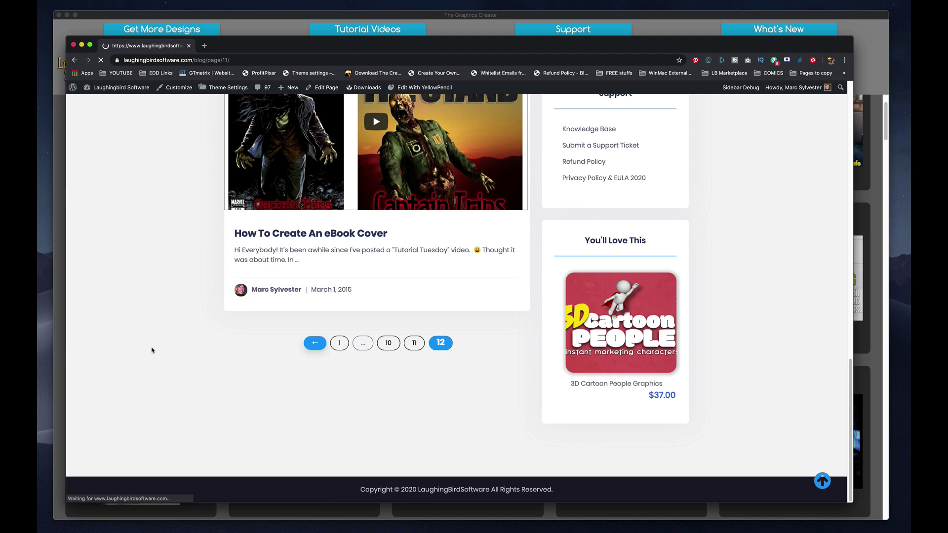
scroll(157, 357, "down", 14)
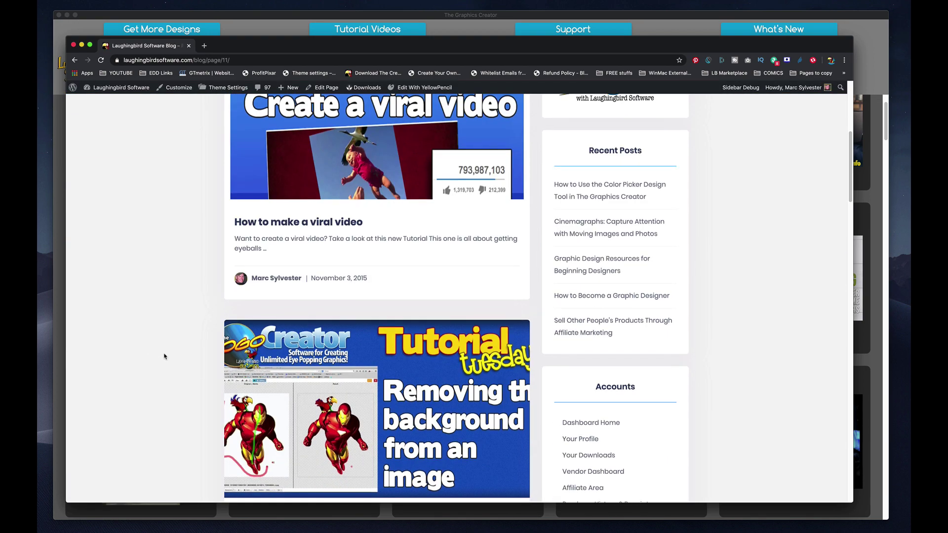
scroll(170, 357, "down", 10)
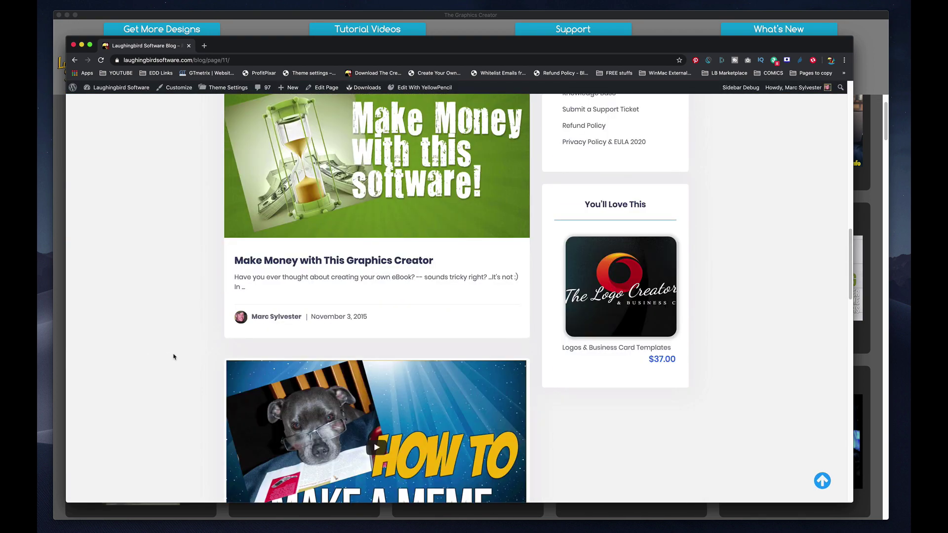
scroll(175, 355, "down", 4)
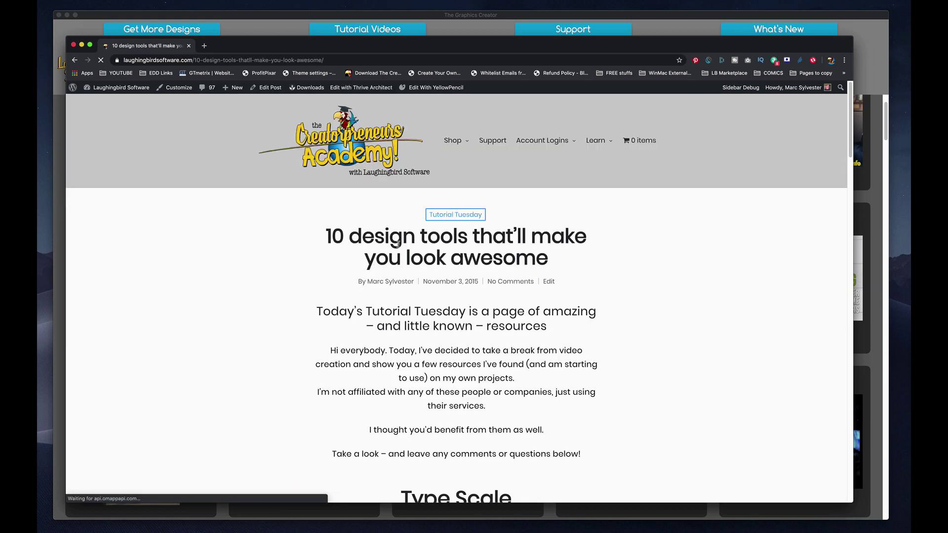
Review the post "10 design tools that'll make you look awesome" and examine its category and featured image settings in the post editor
scroll(367, 299, "down", 5)
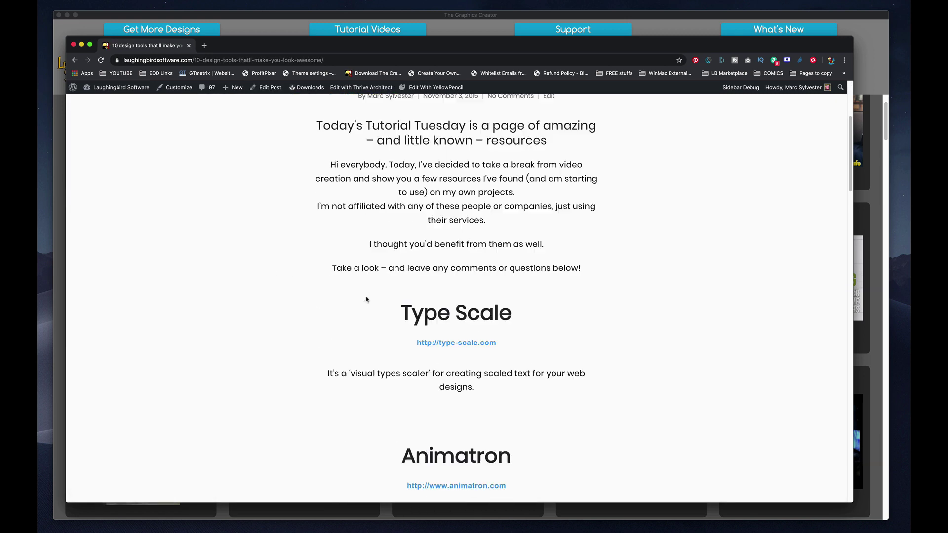
scroll(367, 299, "up", 5)
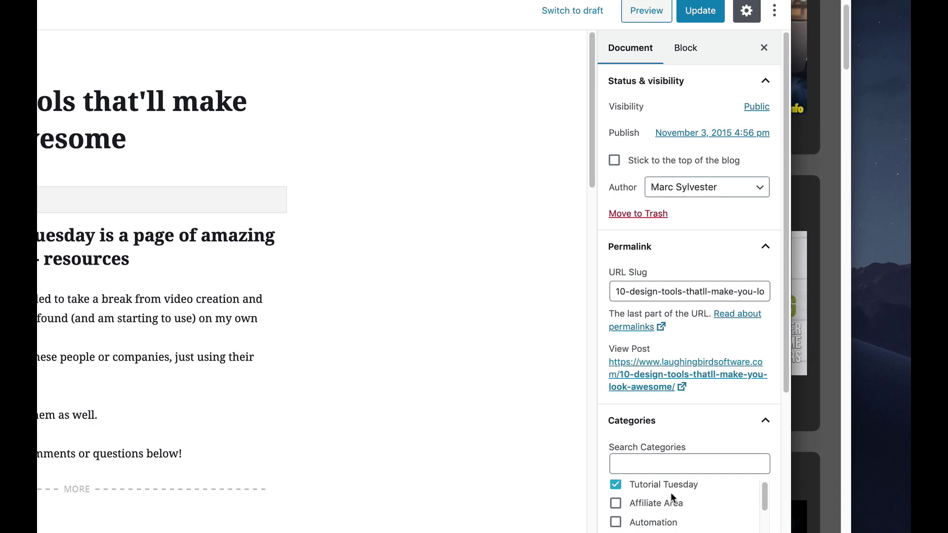
scroll(750, 428, "down", 10)
scroll(689, 296, "down", 3)
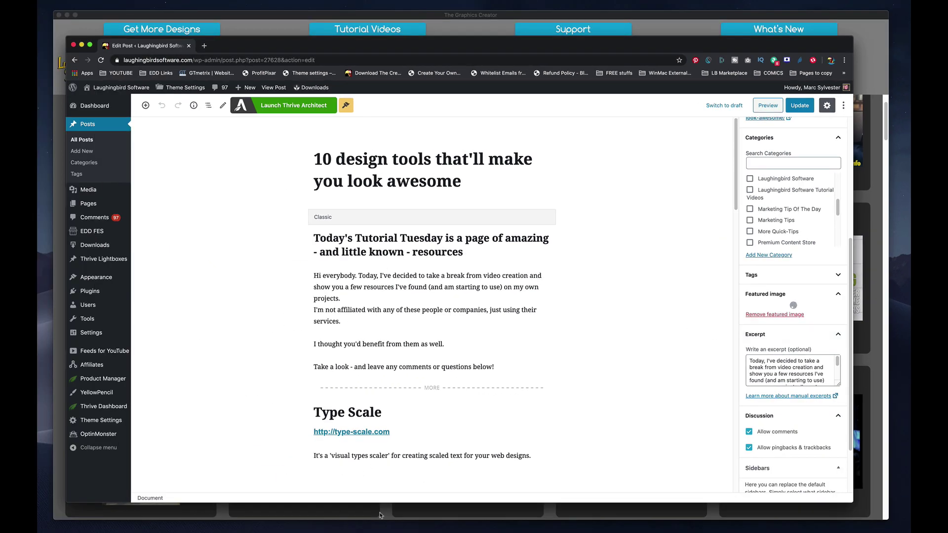
Switch to The Graphics Creator and open the "6 Tools to Help Automate Your Business" blog template
left_click(386, 513)
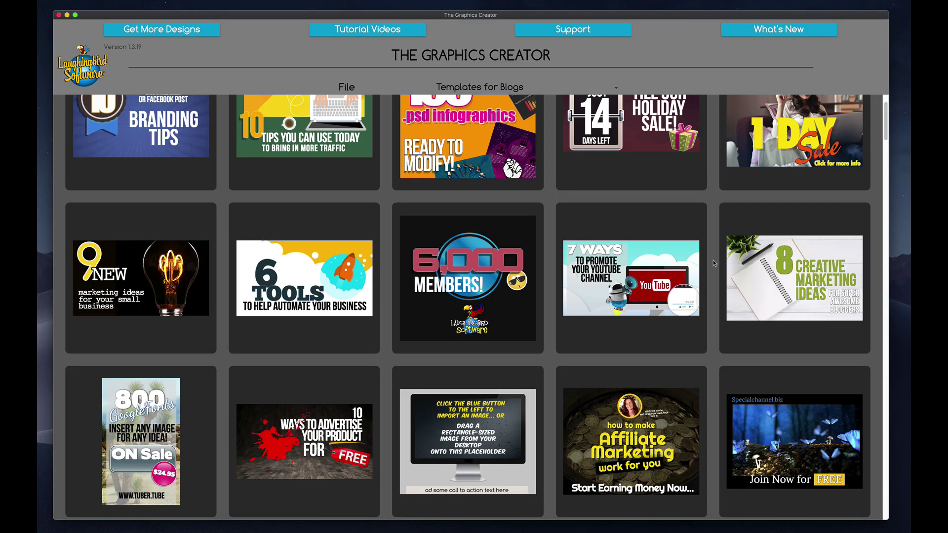
scroll(571, 296, "down", 5)
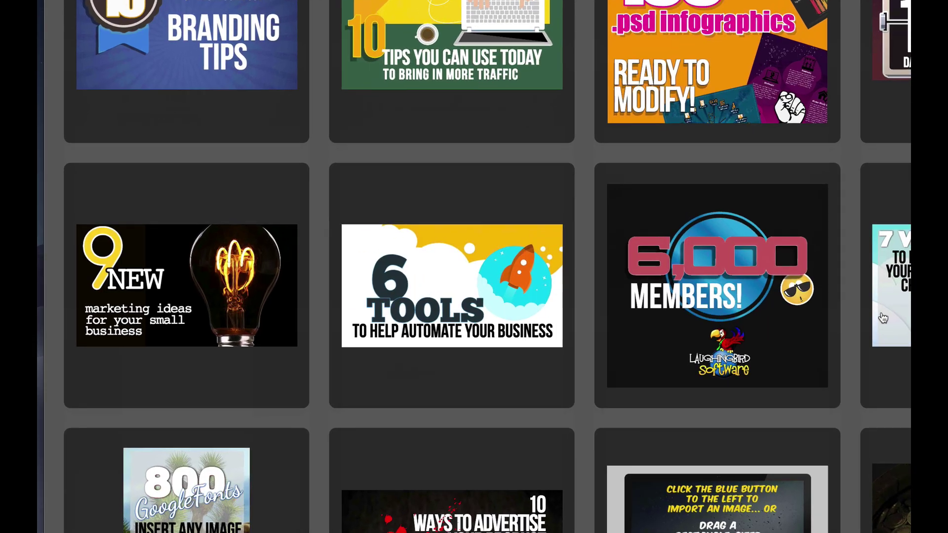
left_click(450, 297)
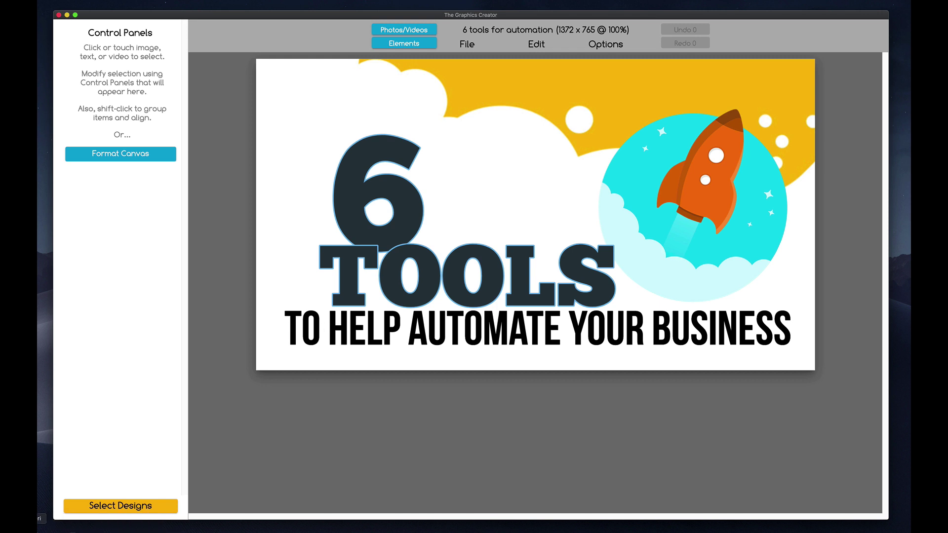
Recheck the post's title in the browser and replace the template's large number 6 with 10
left_click(57, 531)
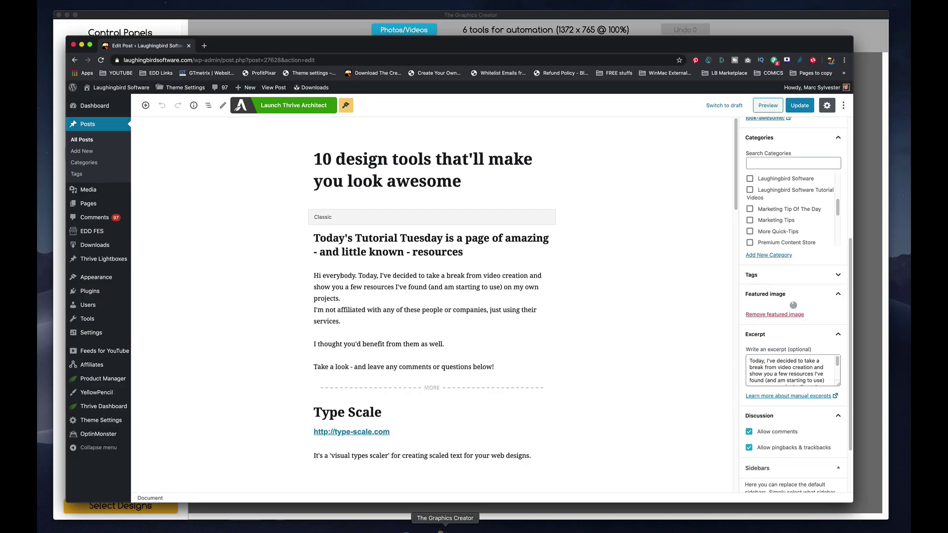
left_click(444, 529)
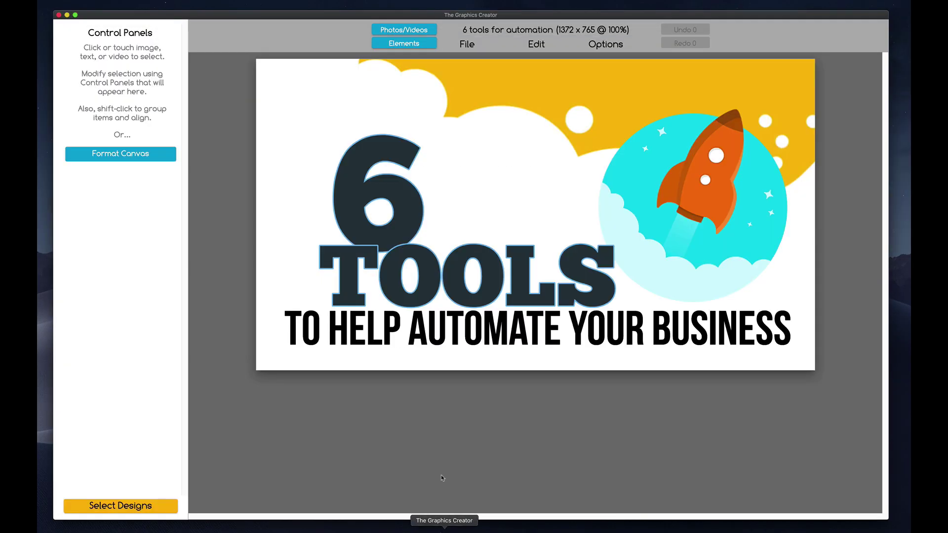
left_click(400, 185)
double_click(399, 185)
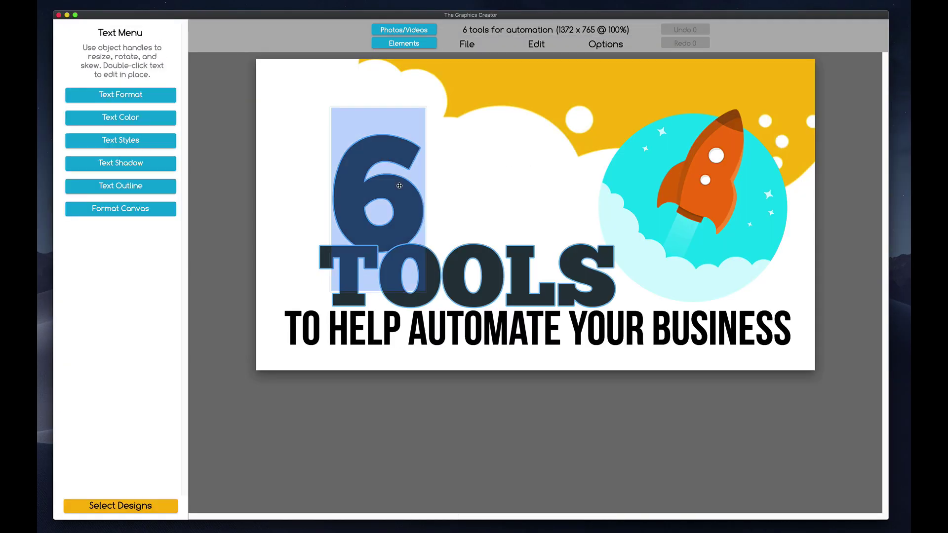
type("120")
key("BackSpace")
key("BackSpace")
type("0")
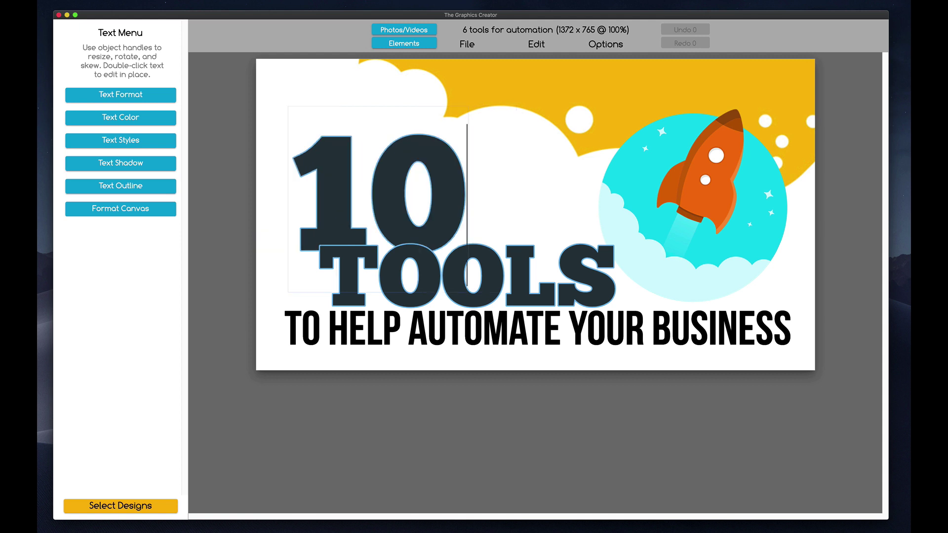
Change the word TOOLS to "design tools" and the line beneath it to "THAT'LL MAKE YOU LOOK AWESOME"
double_click(483, 265)
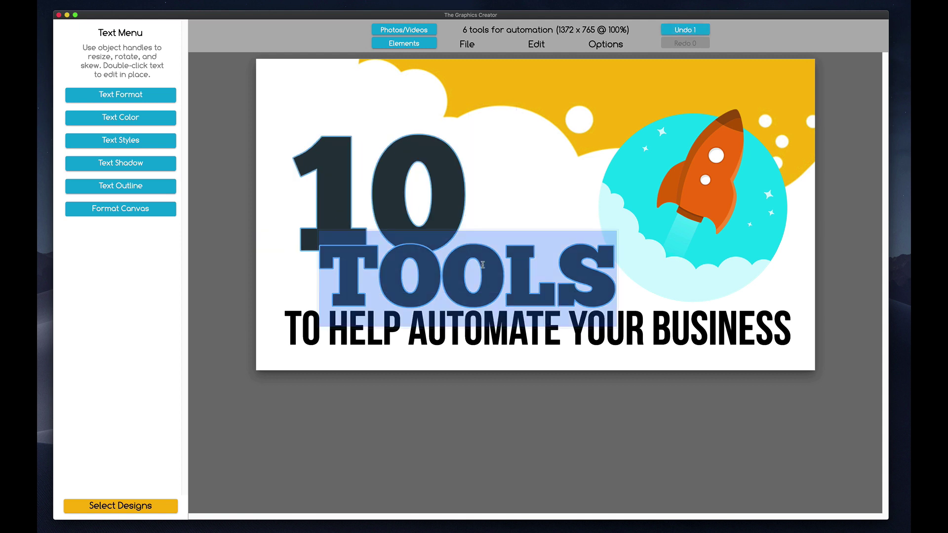
type("design tools")
double_click(538, 328)
type("THAT'LL MAKE YOU LOOK AWESOME")
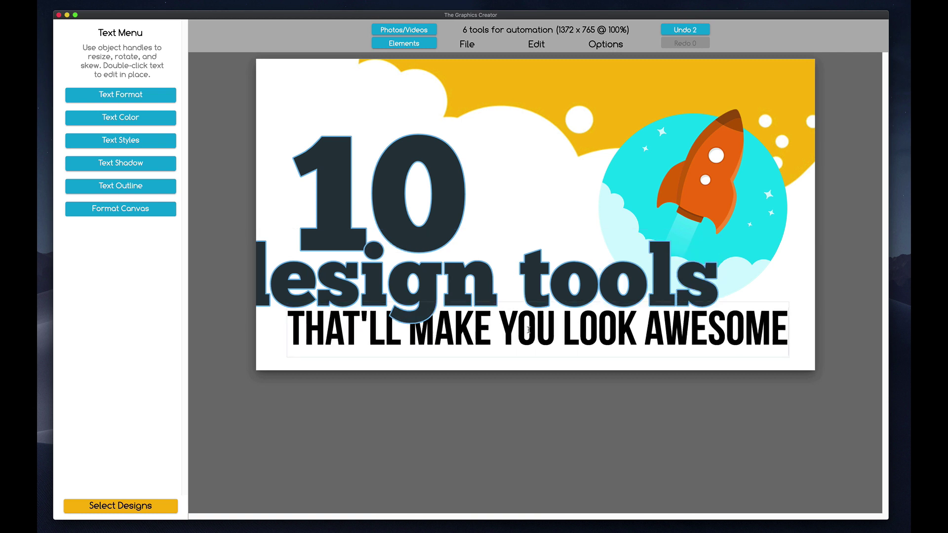
Move the number 10 upward, shift "design tools" fully onto the canvas, and move the rocket up and to the left
left_click(504, 220)
left_click_drag(459, 215, 475, 170)
left_click_drag(484, 278, 528, 274)
left_click_drag(686, 188, 635, 164)
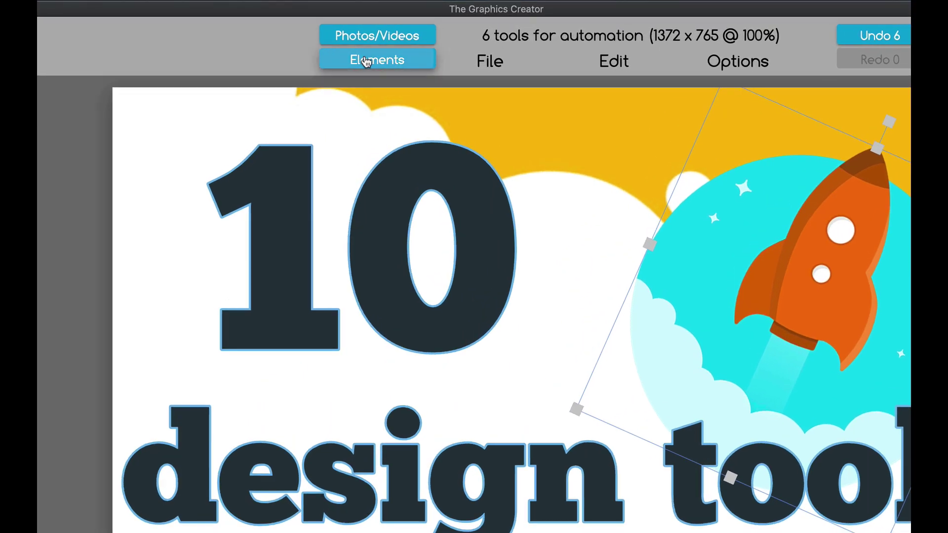
Display the Flat Objects collection from the purchased Blog Elements and browse it for a paintbrush
left_click(400, 43)
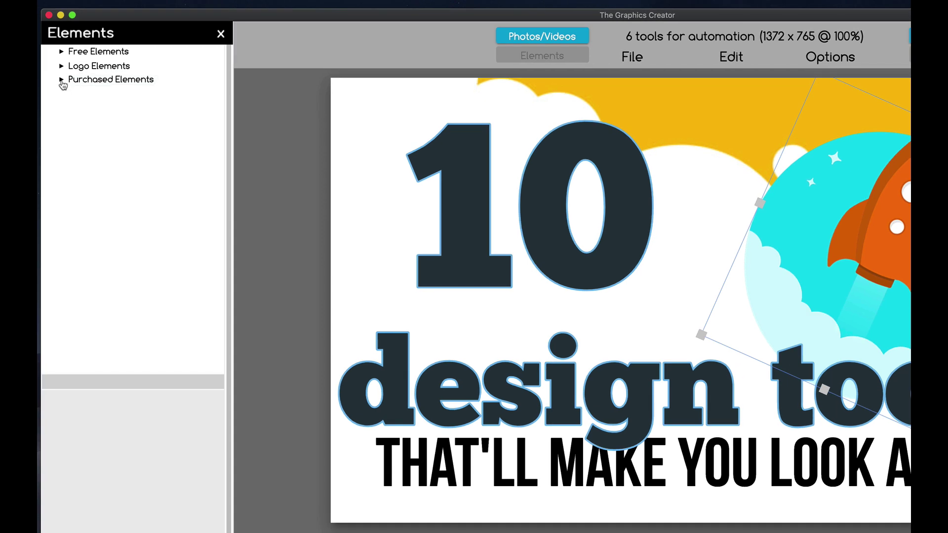
left_click(61, 82)
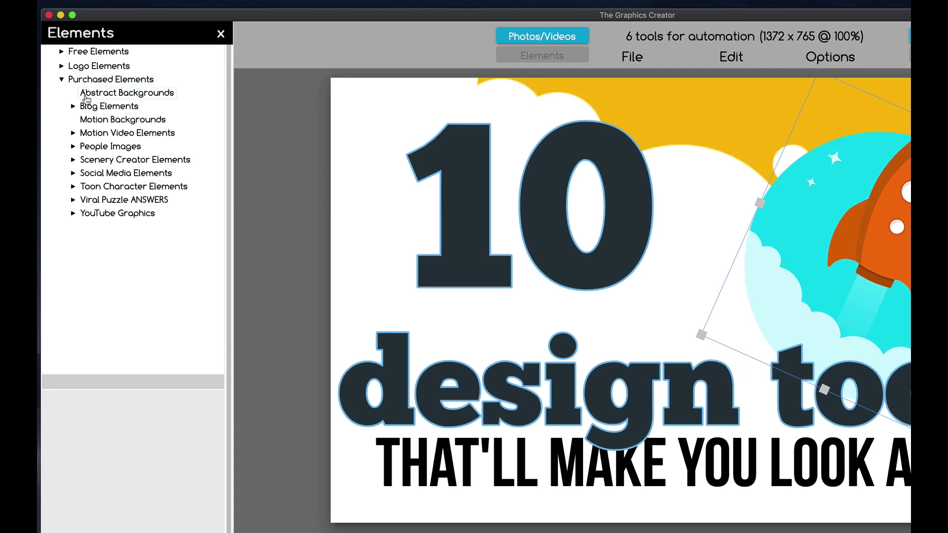
left_click(96, 109)
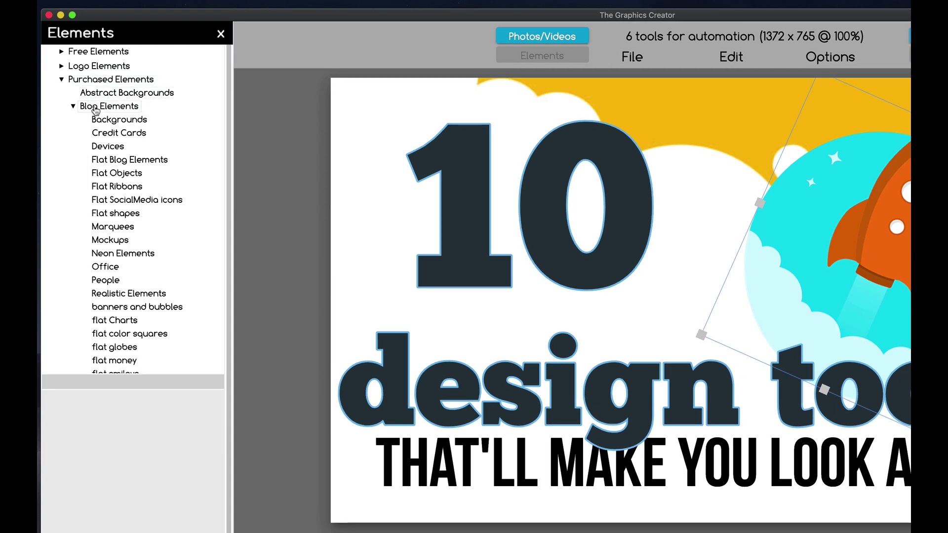
left_click(99, 175)
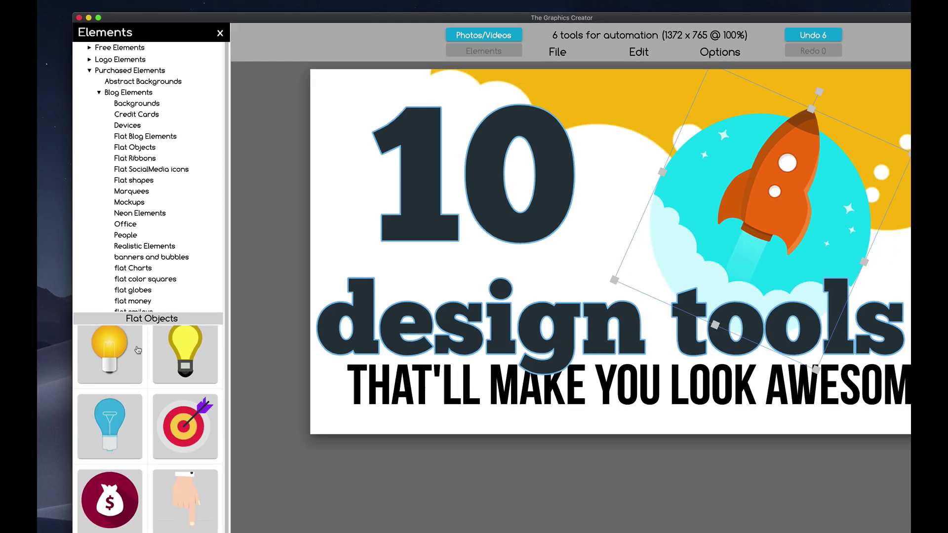
scroll(120, 418, "down", 3)
scroll(149, 303, "down", 5)
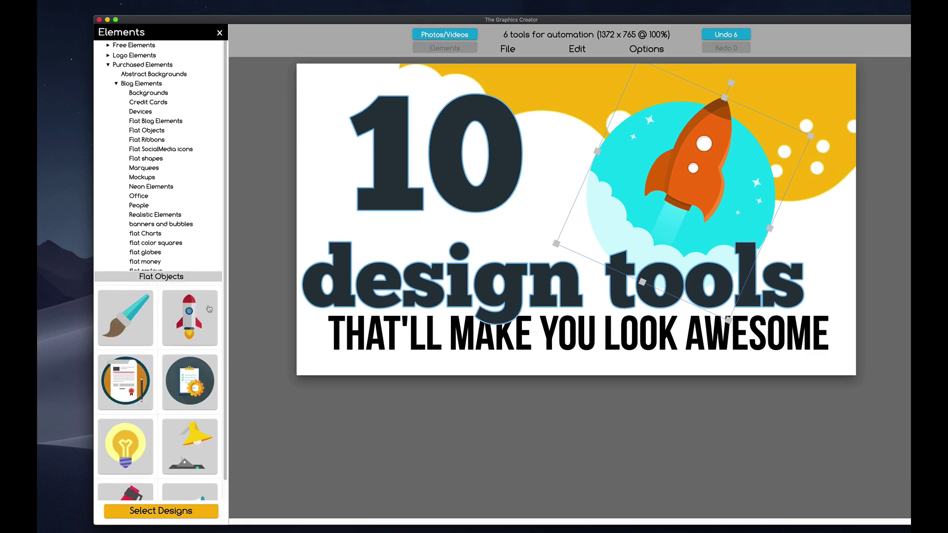
Replace the rocket illustration on the canvas with the flat paintbrush element
key("Delete")
key("Delete")
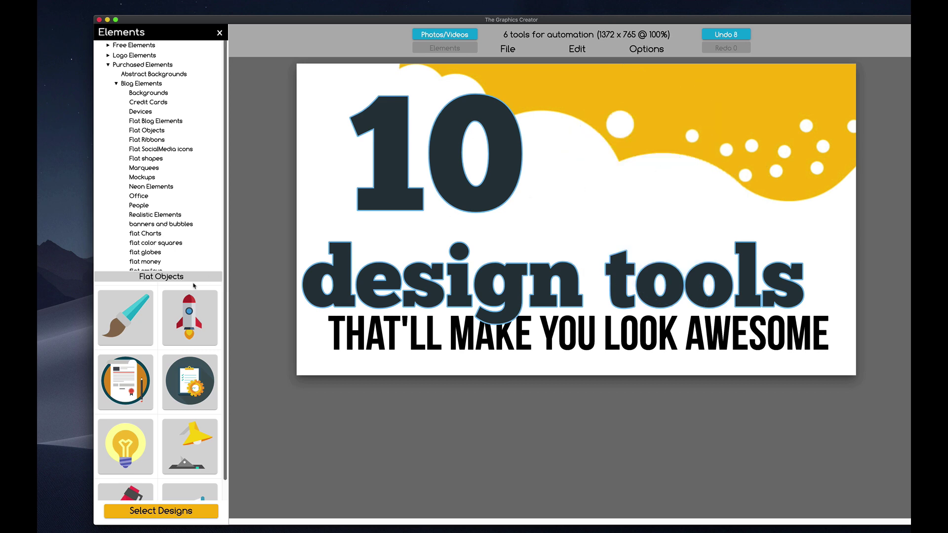
mouse_move(131, 319)
left_mouse_down()
mouse_move(540, 212)
mouse_move(634, 197)
left_mouse_up()
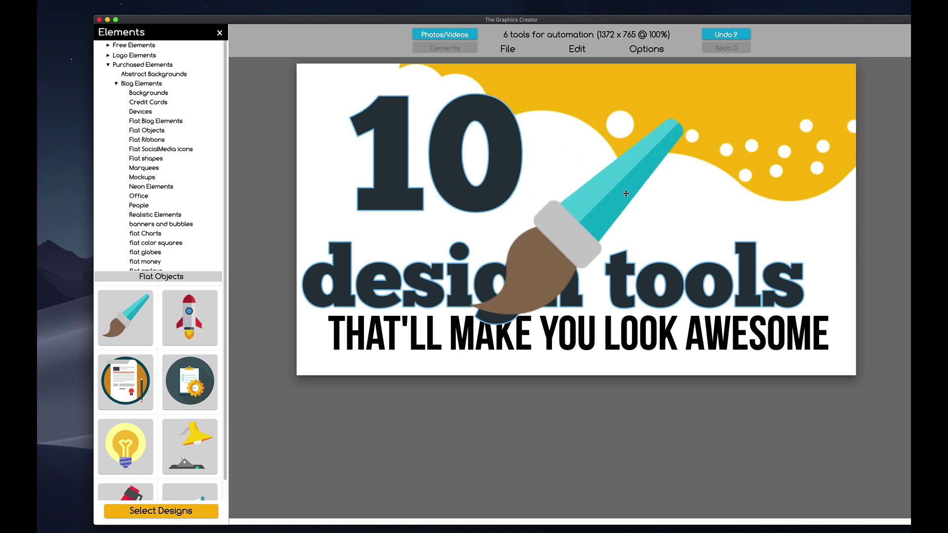
Rotate the paintbrush so its bristles point to the upper right, enlarge it, and place it diagonally beside the 10 across "design tools"
left_click_drag(683, 112, 645, 150)
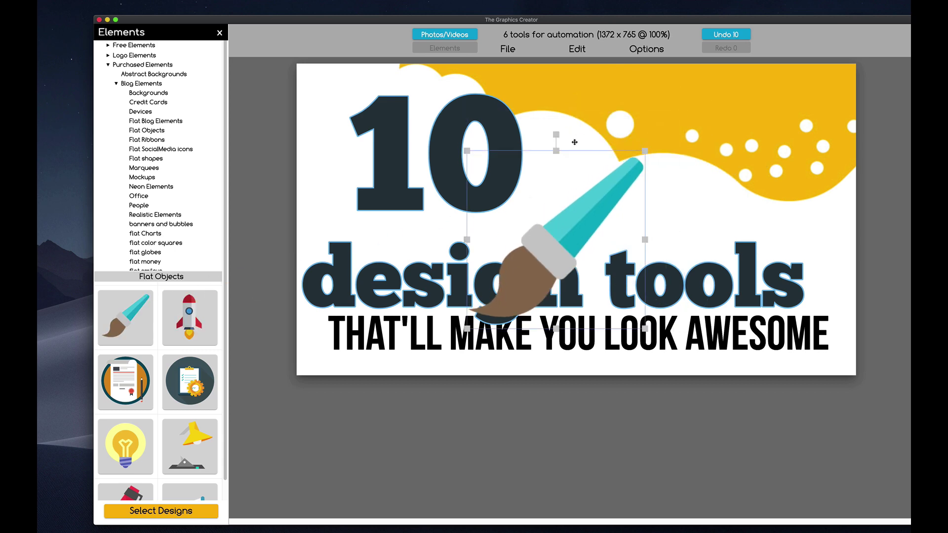
mouse_move(558, 135)
left_mouse_down()
mouse_move(650, 195)
mouse_move(585, 339)
mouse_move(575, 341)
left_mouse_up()
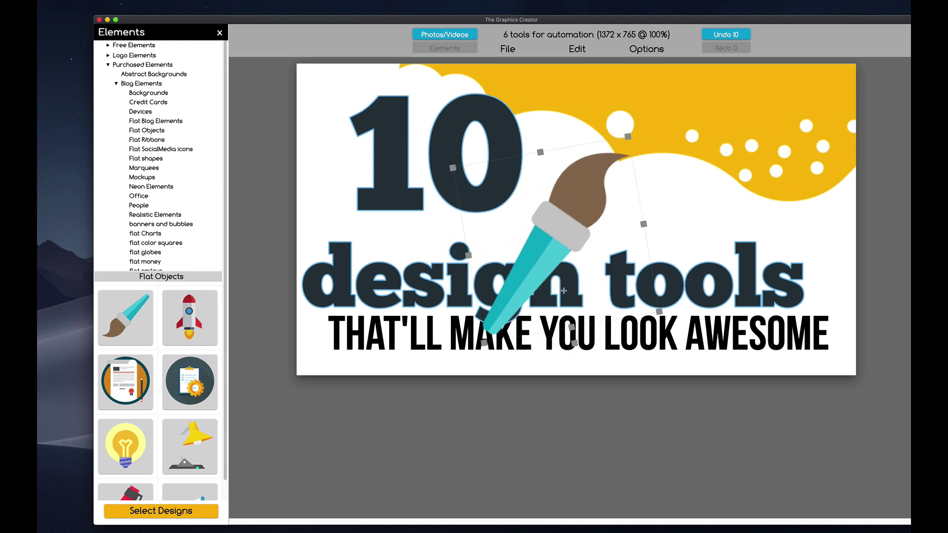
left_click_drag(543, 267, 595, 210)
left_click_drag(626, 286, 609, 287)
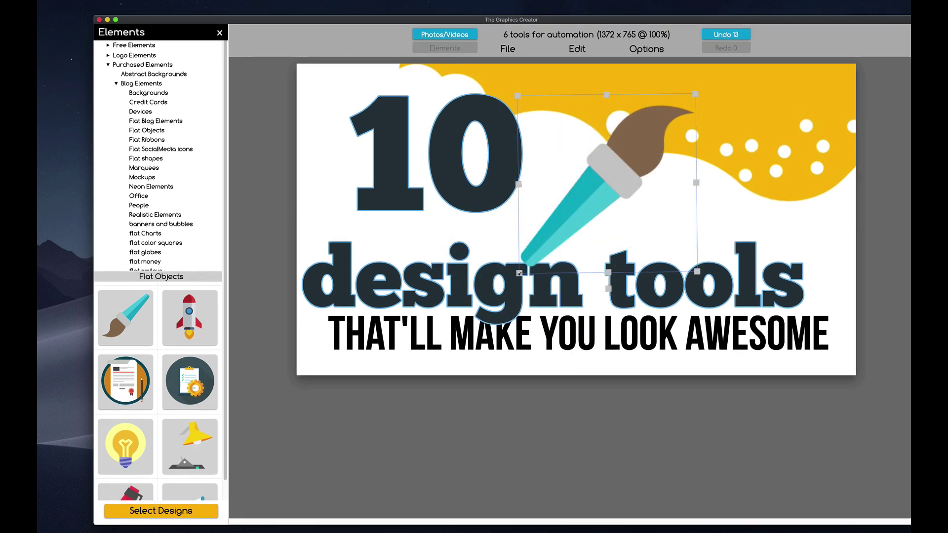
left_click_drag(520, 274, 398, 330)
left_click_drag(539, 258, 575, 221)
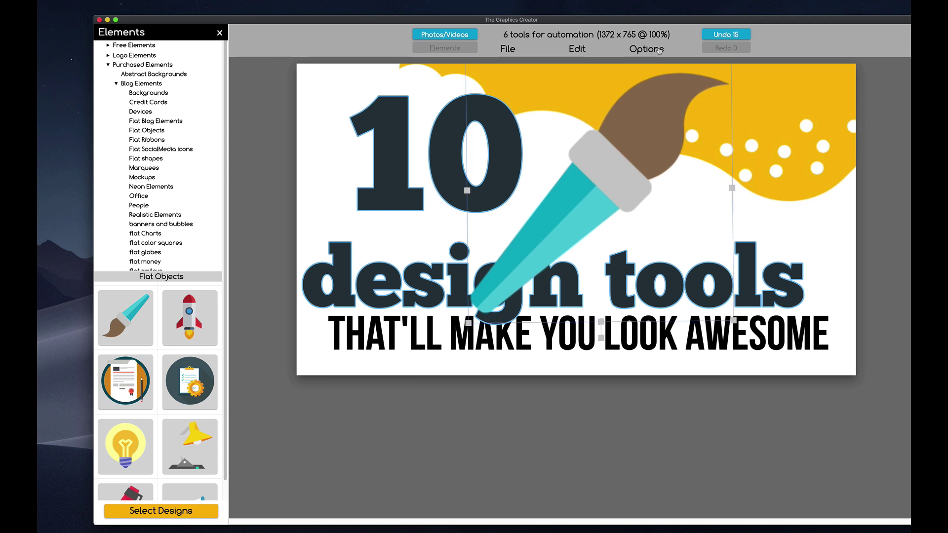
Send the paintbrush behind the "design tools" and "10" text layers, and deselect it
left_click(646, 45)
left_click(650, 99)
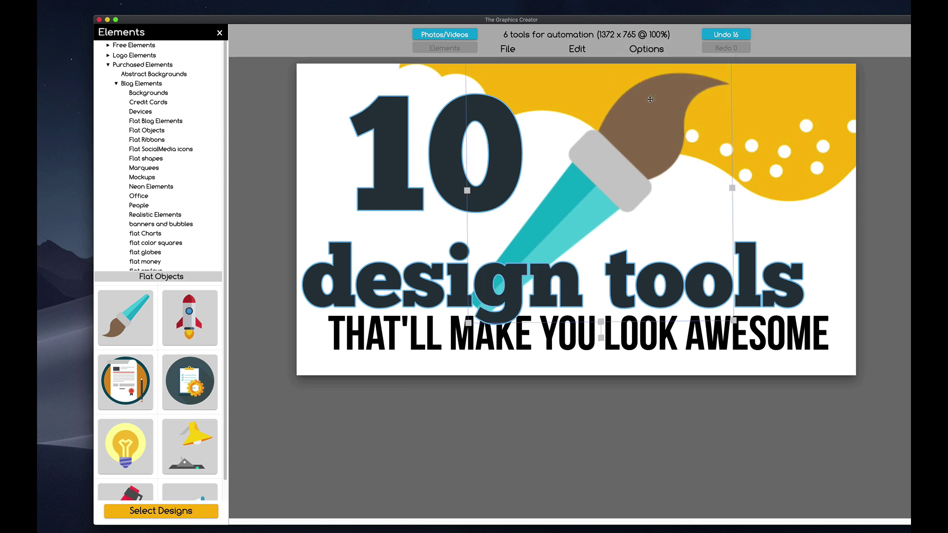
left_click(832, 235)
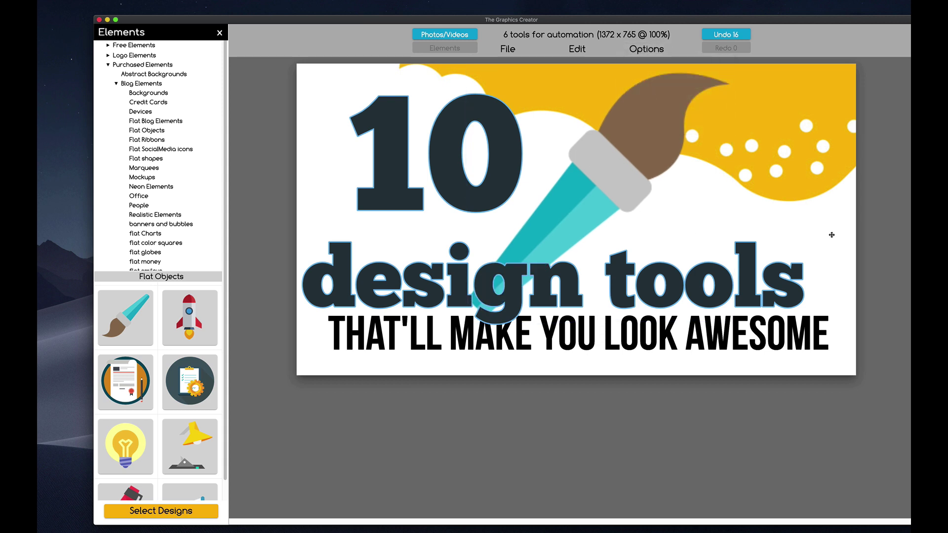
Move the 10 down and left above "design tools", and nudge "design tools" and the tagline slightly right and down
left_click_drag(463, 205, 435, 221)
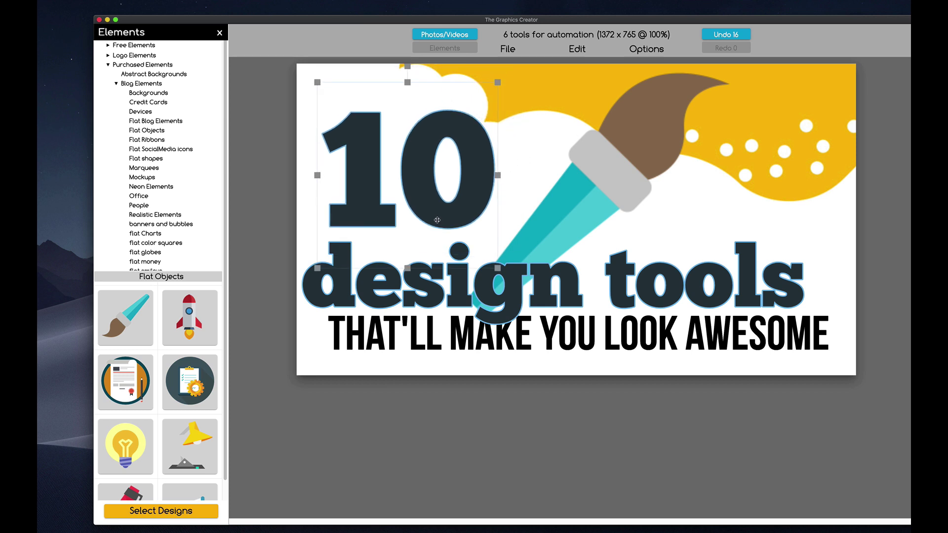
left_click(668, 243)
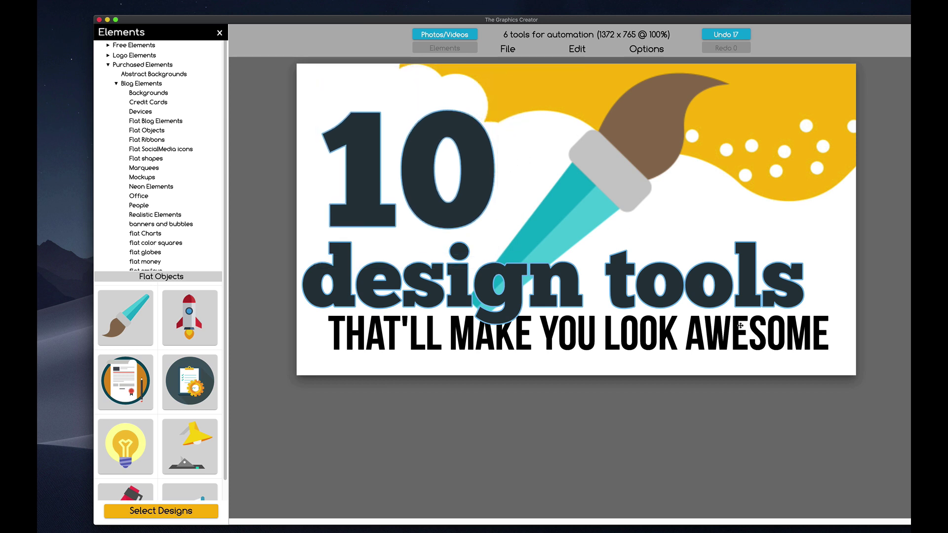
left_click_drag(763, 340, 769, 345)
left_click_drag(751, 304, 766, 310)
left_click_drag(482, 189, 493, 197)
left_click(501, 73)
Download the design as a PNG image named "10 tools" and save it in the Downloads folder
left_click(507, 48)
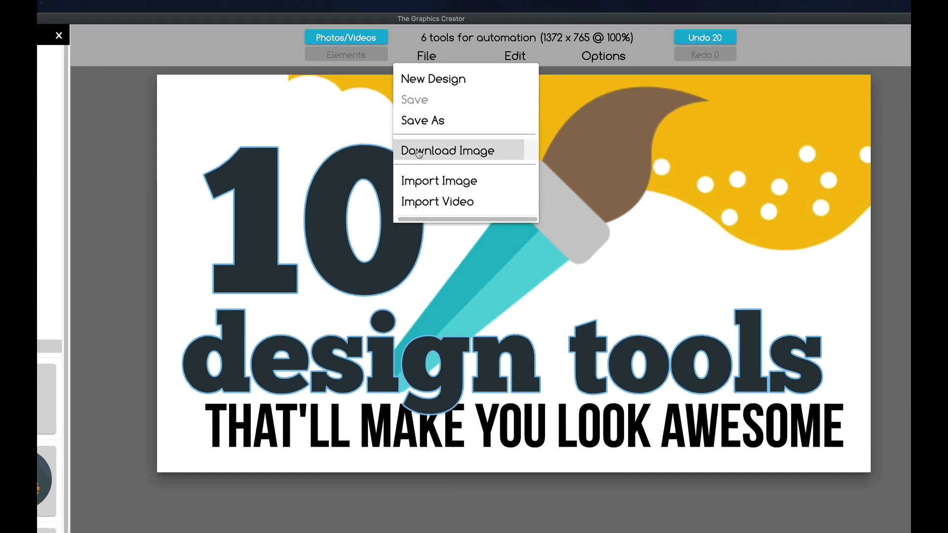
left_click(419, 152)
left_click(402, 365)
type("10 toola")
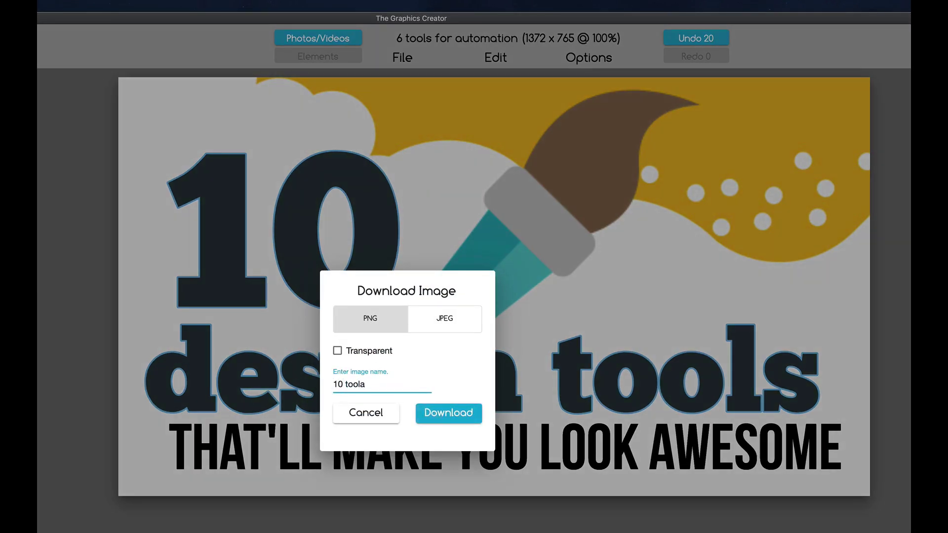
left_click(429, 420)
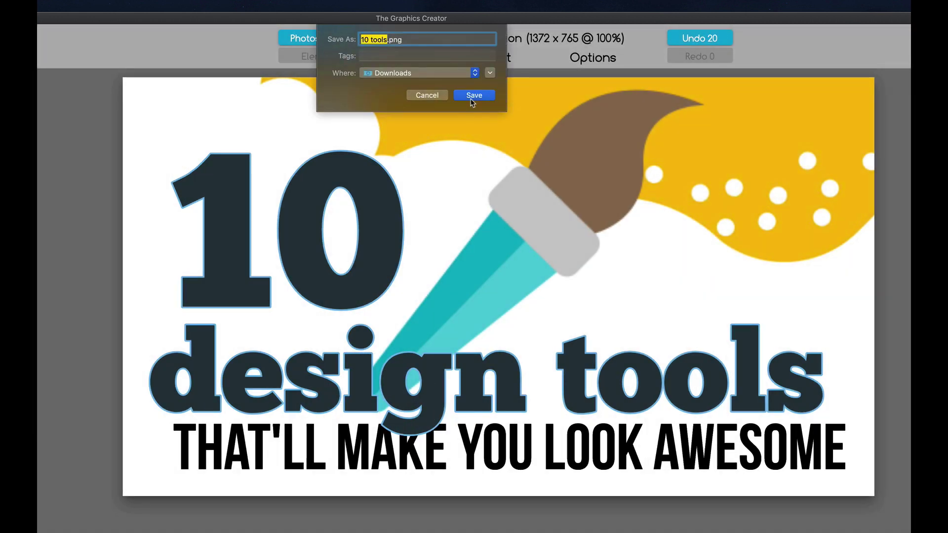
left_click(473, 96)
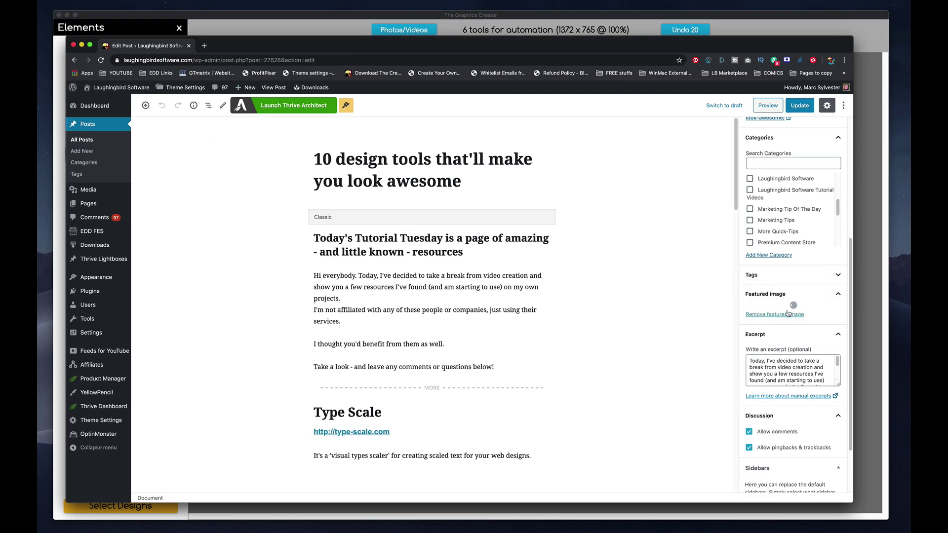
In the WordPress post editor in Chrome, remove the old featured image, upload 10 tools.png from Downloads, and set it as the featured image
left_click(787, 315)
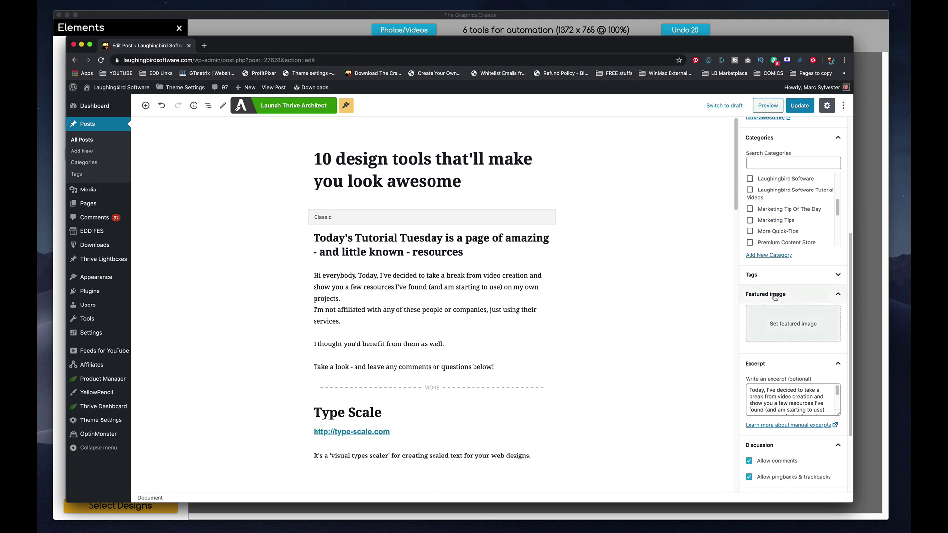
left_click(791, 326)
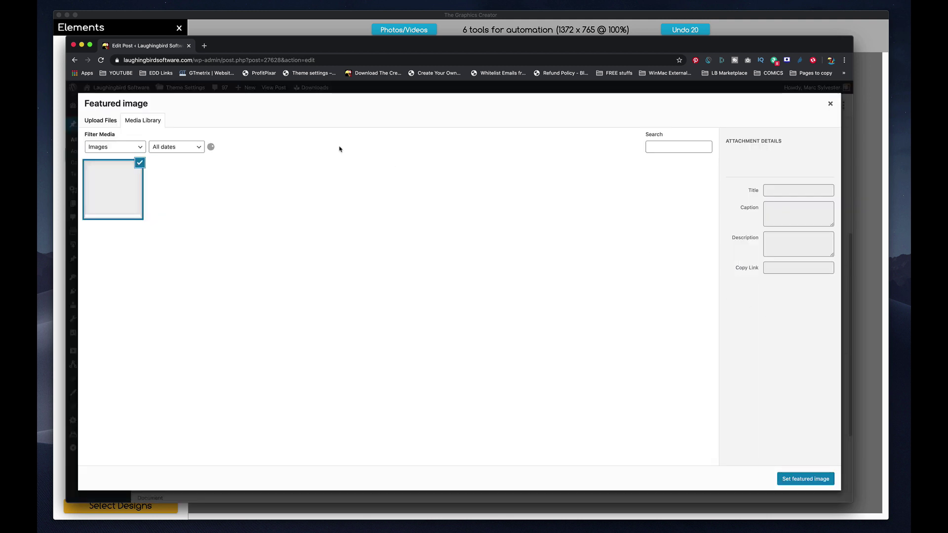
left_click(105, 123)
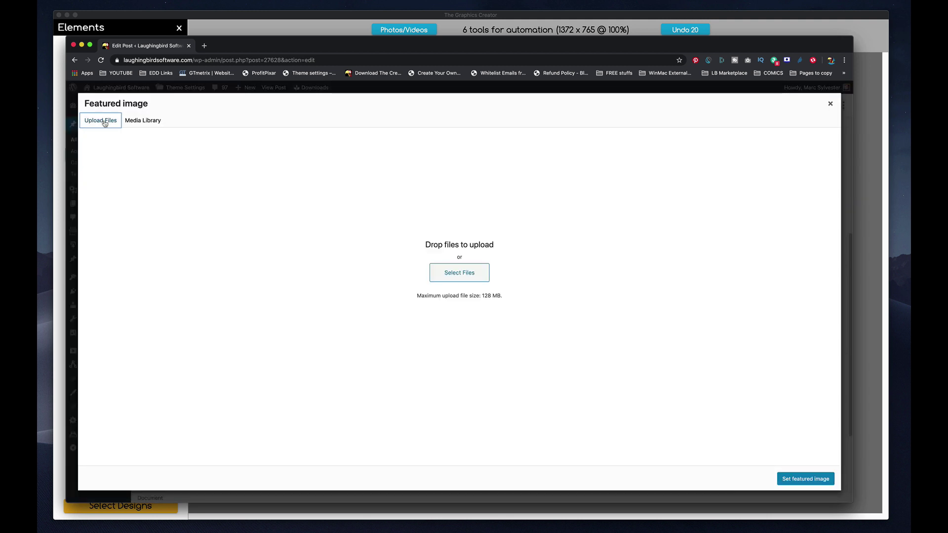
left_click(460, 278)
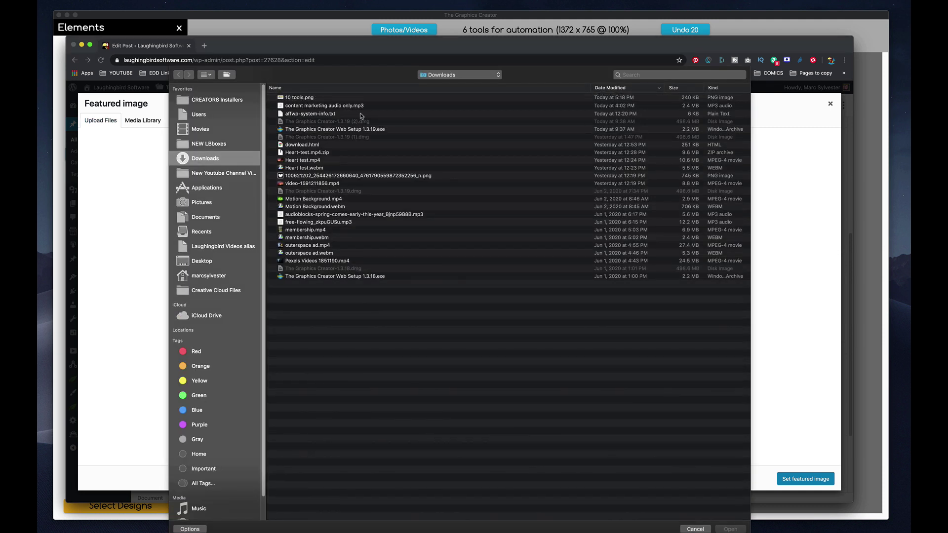
left_click(302, 97)
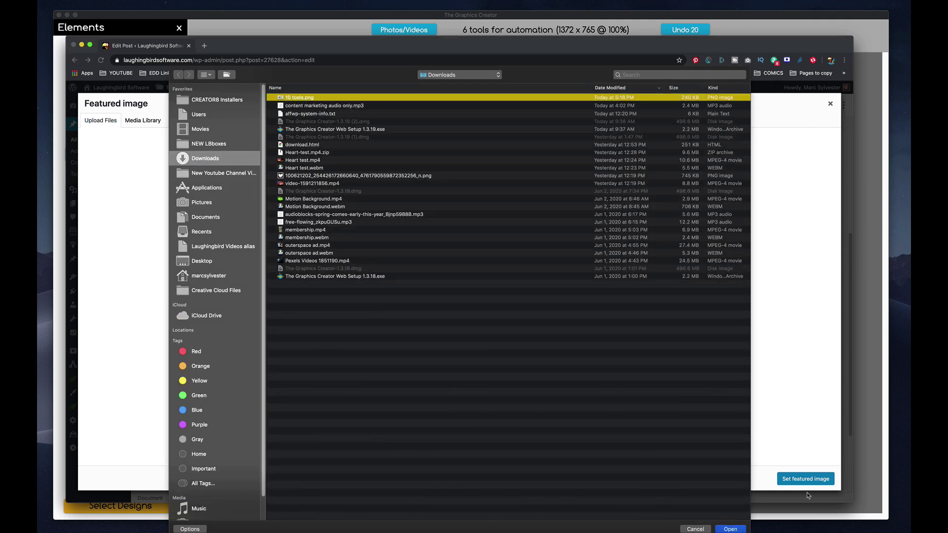
left_click(736, 529)
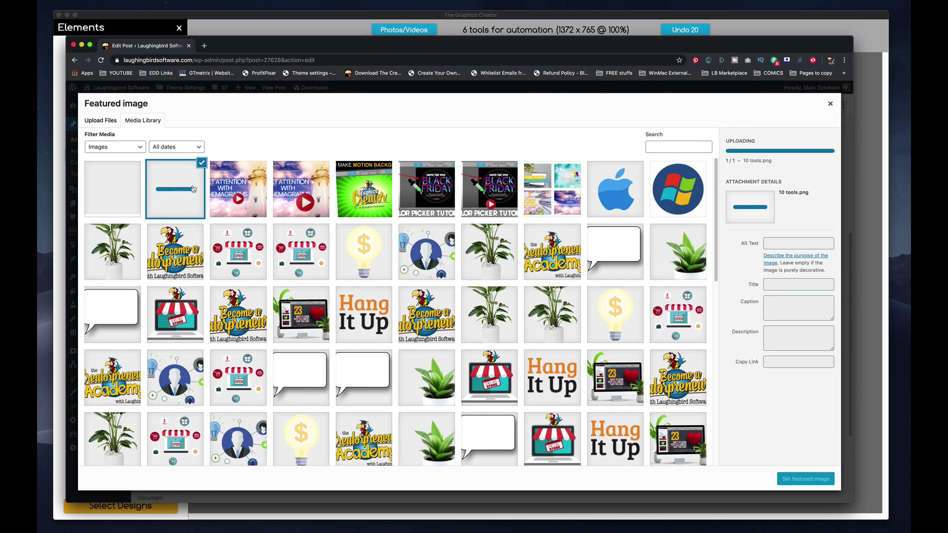
left_click(805, 479)
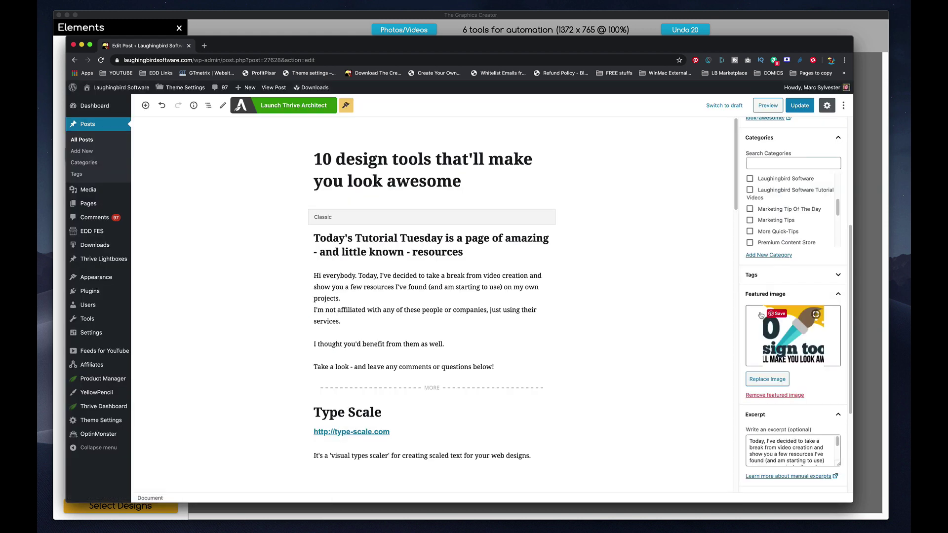
Update the blog post and view its published page to check the new featured graphic
left_click(794, 107)
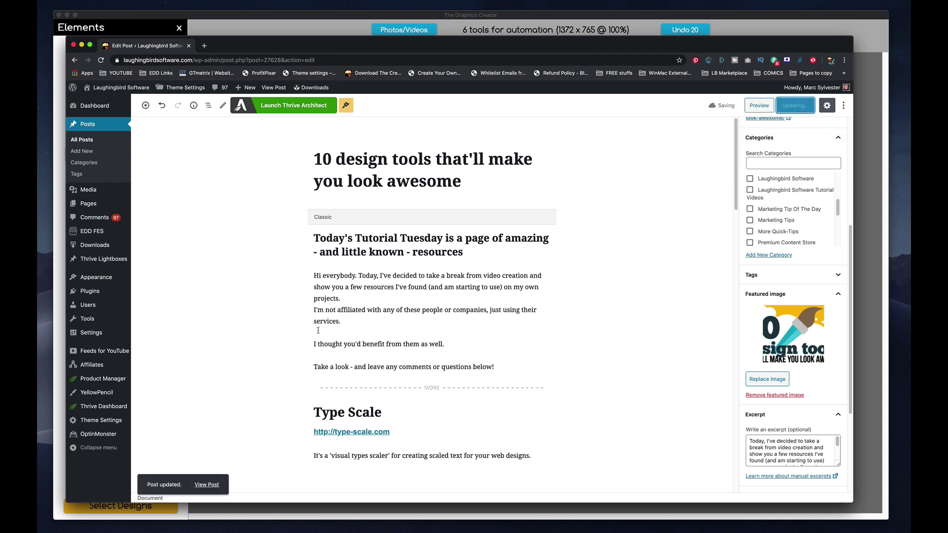
left_click(206, 484)
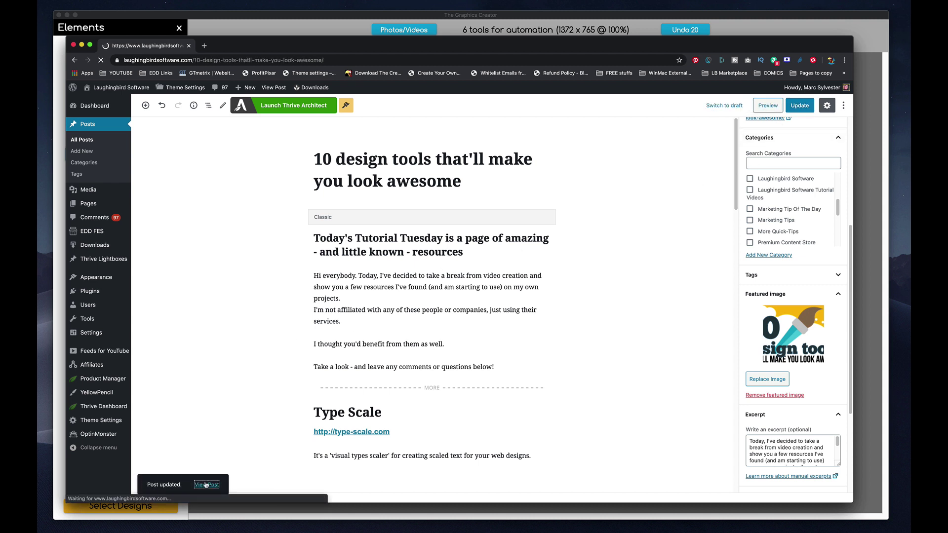
scroll(200, 432, "down", 3)
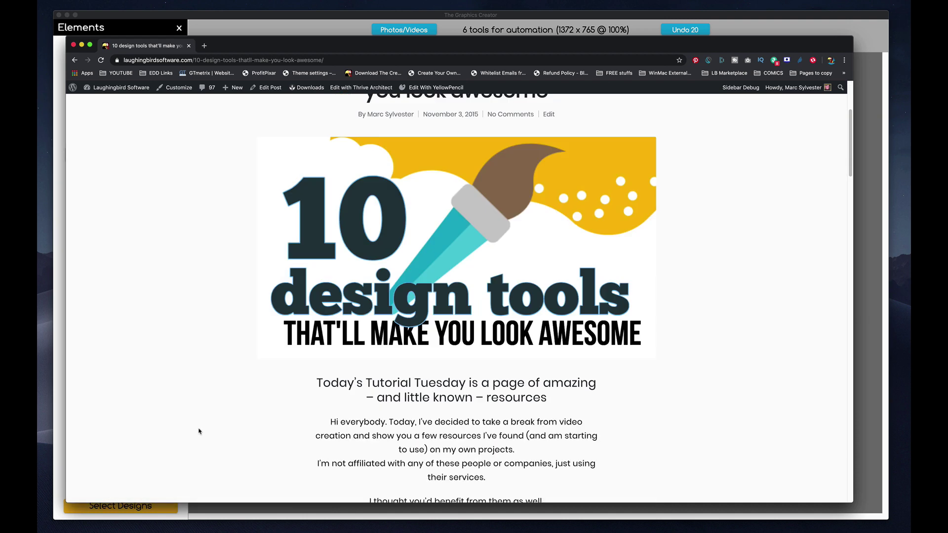
scroll(491, 420, "up", 2)
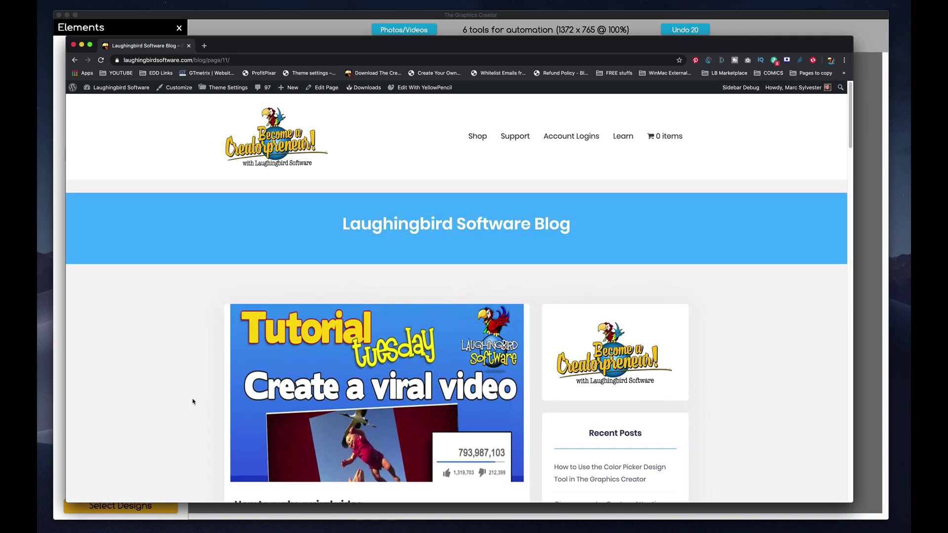
Look through page 11 of the blog listing to see the new graphic on the "10 design tools" post and examine neighbouring posts
scroll(194, 402, "down", 6)
scroll(194, 402, "down", 15)
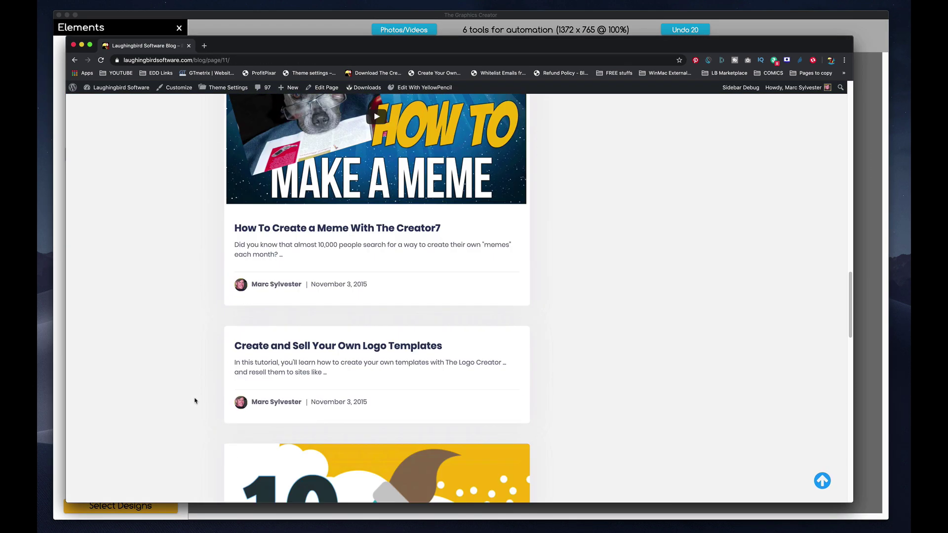
scroll(195, 399, "down", 1)
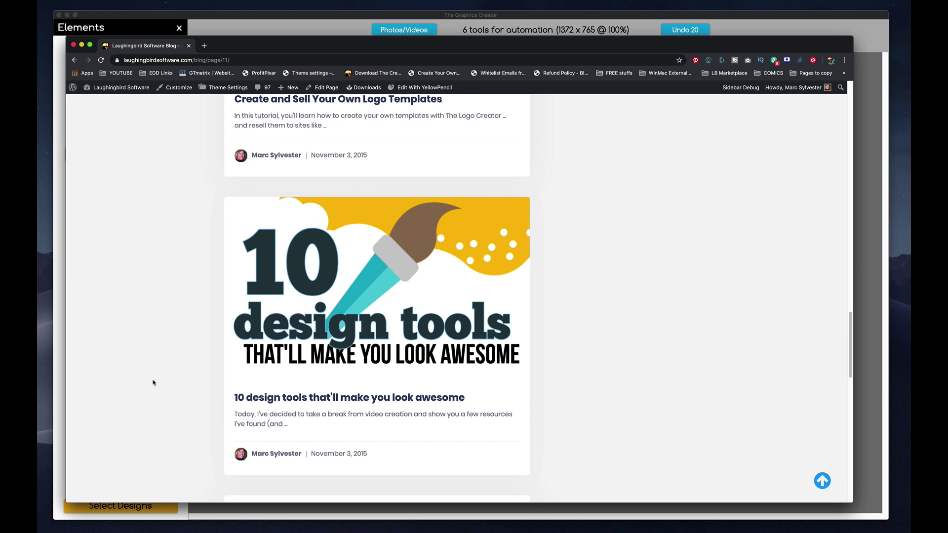
scroll(148, 382, "down", 9)
scroll(158, 382, "down", 4)
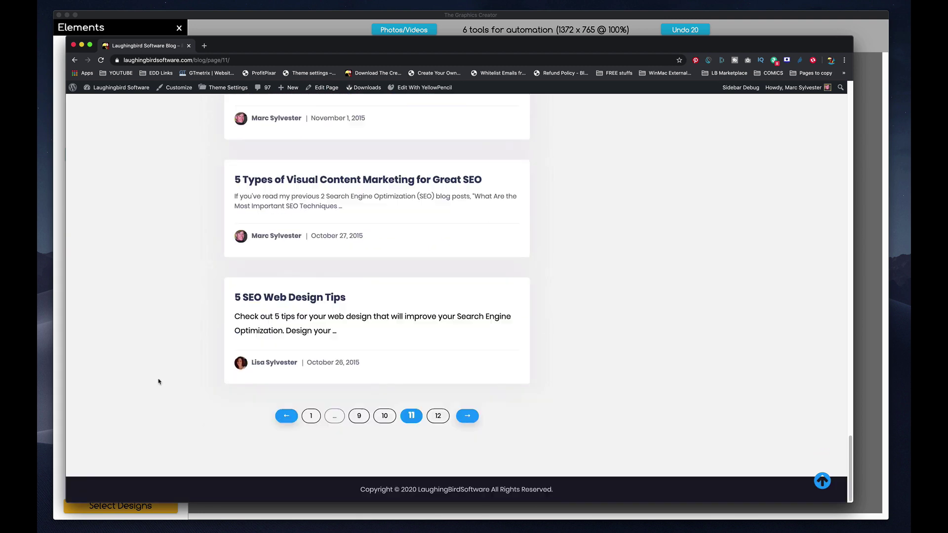
Browse other blog listing pages, including page 3, and examine the posts that share the repeated "Creatorpreneur Quick Tip" graphic
left_click(352, 418)
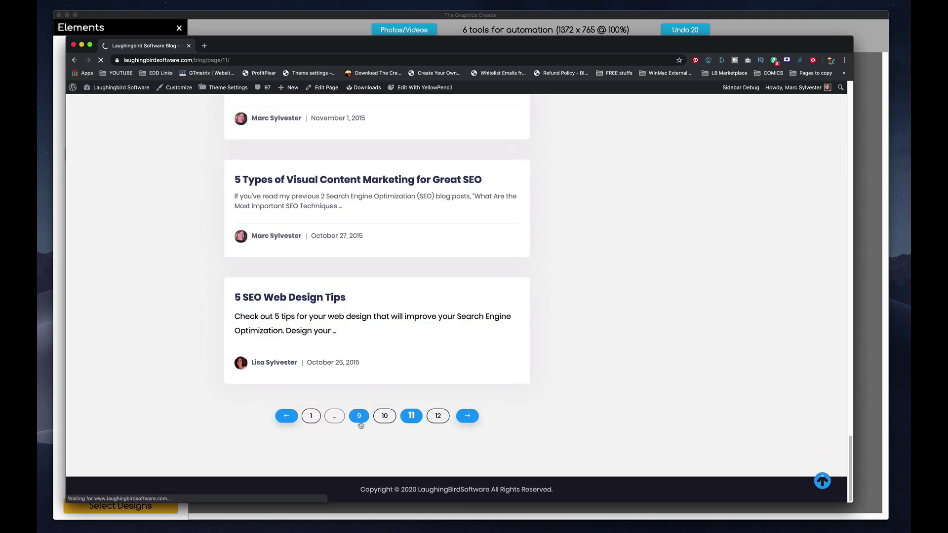
scroll(359, 417, "down", 15)
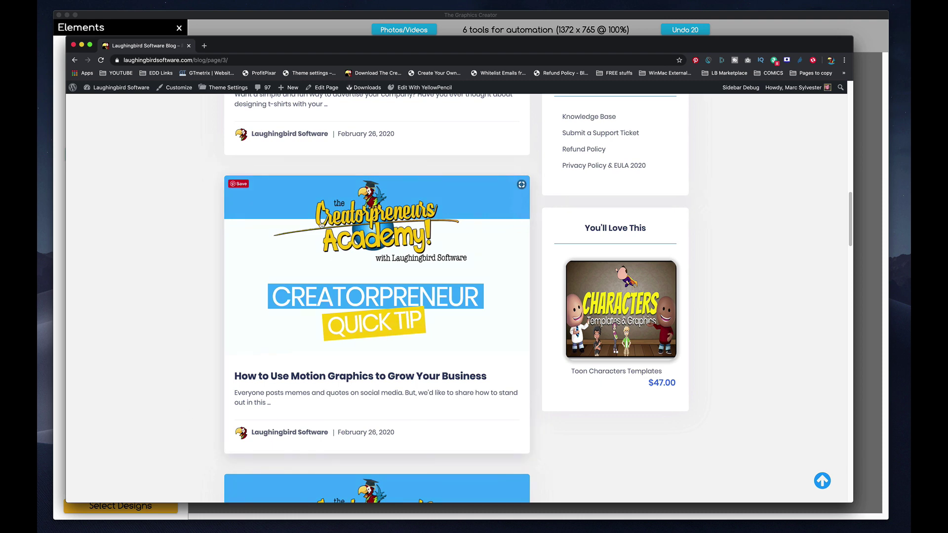
scroll(386, 250, "down", 5)
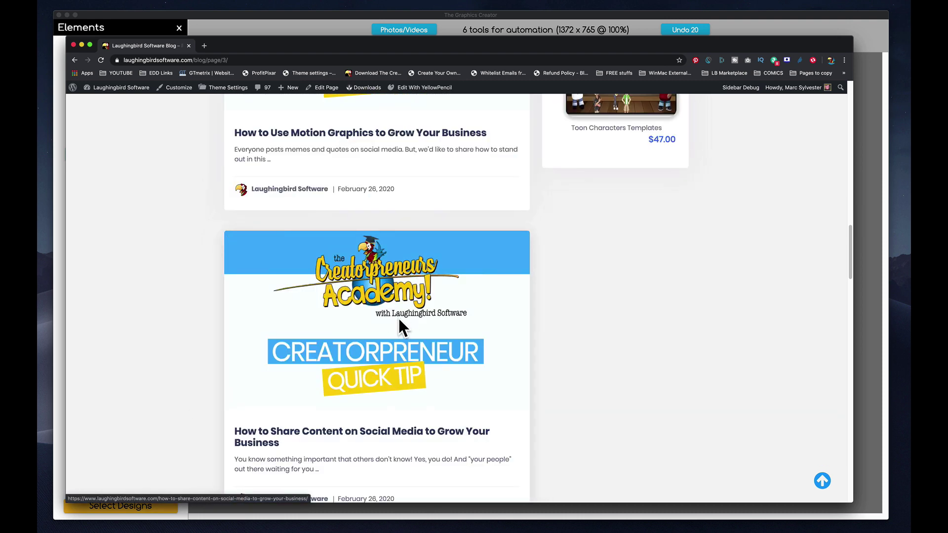
scroll(367, 330, "down", 6)
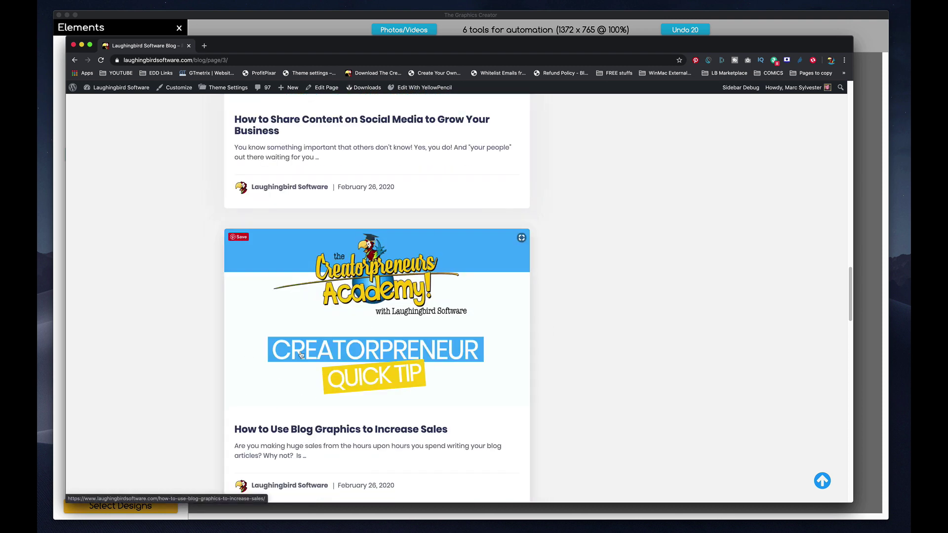
scroll(256, 388, "up", 2)
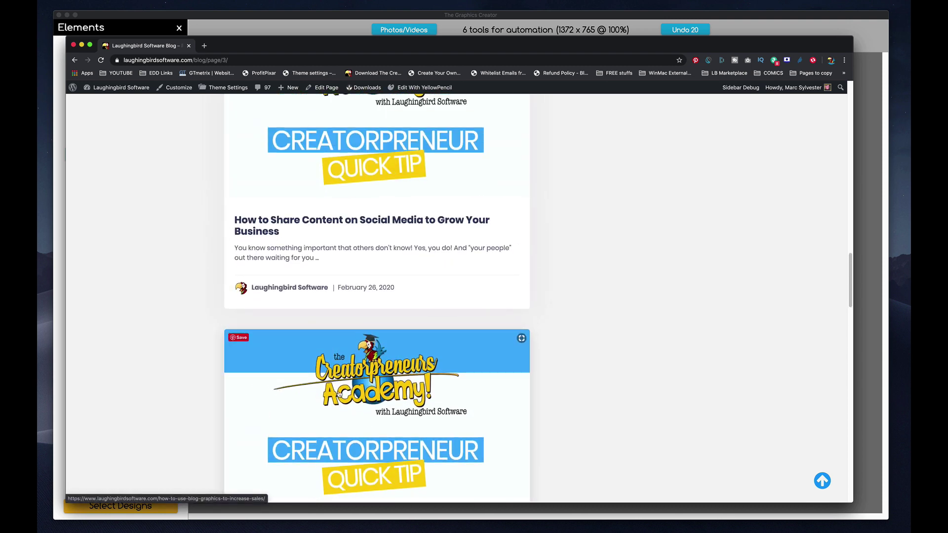
scroll(289, 393, "up", 3)
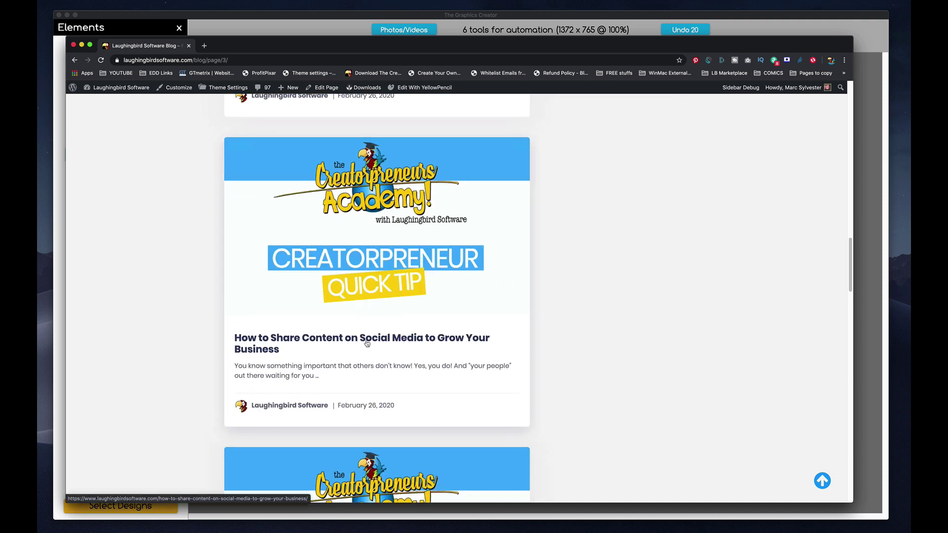
Open the post "How to Share Content on Social Media to Grow Your Business" for editing
left_click(394, 252)
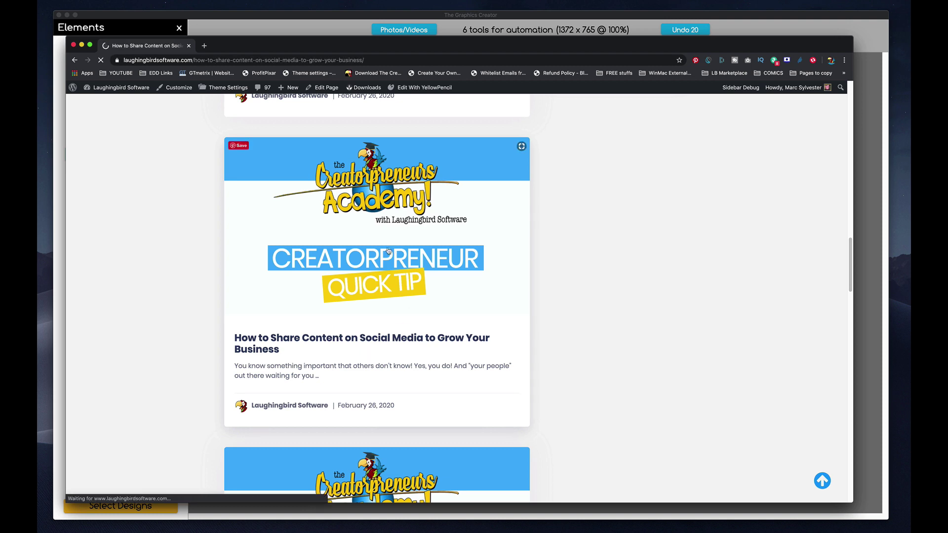
scroll(410, 265, "down", 5)
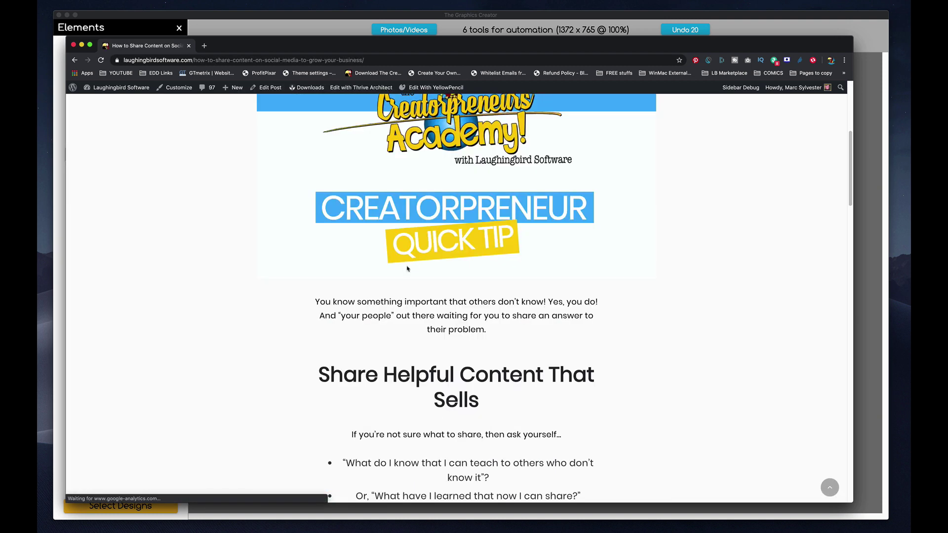
left_click(271, 88)
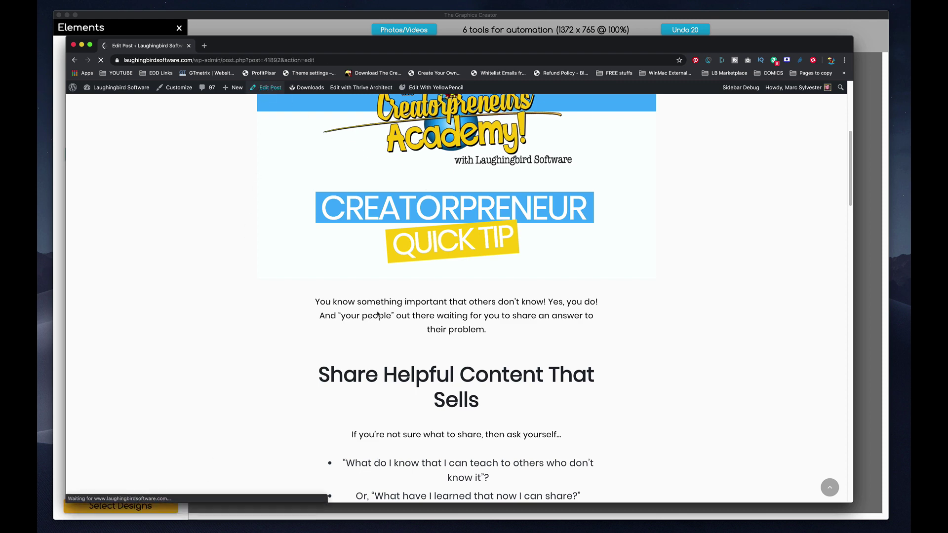
Switch to The Graphics Creator, leave the current design, and display the Templates for Blogs collection
left_click(214, 515)
left_click(122, 507)
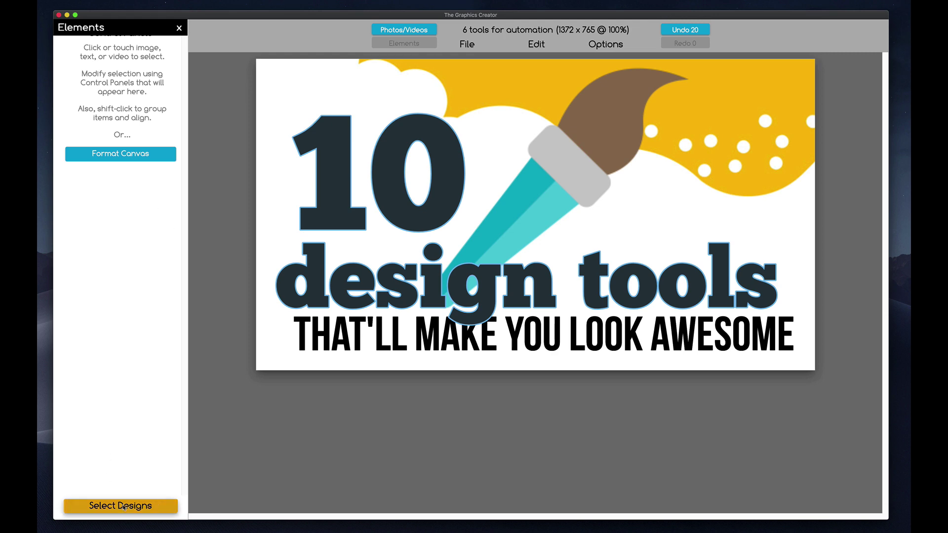
left_click(397, 225)
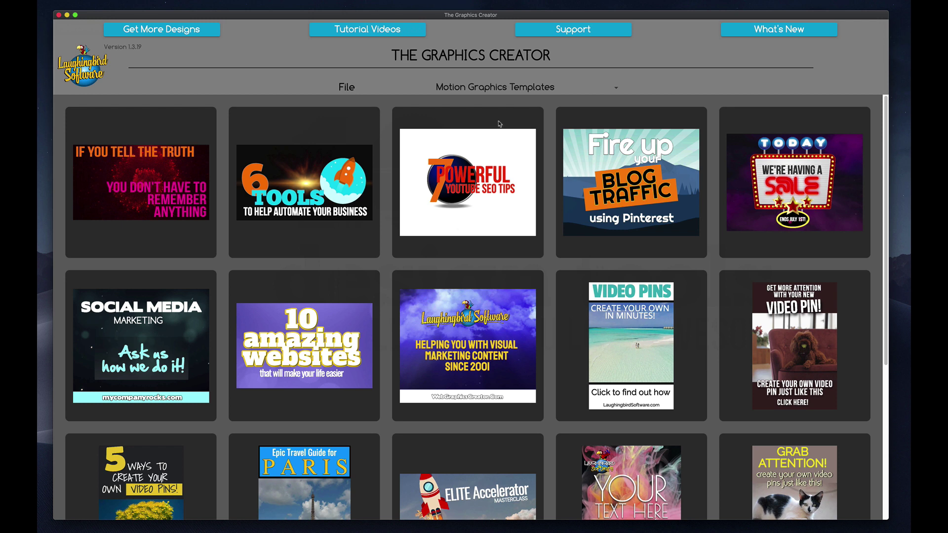
left_click(494, 89)
scroll(476, 207, "down", 2)
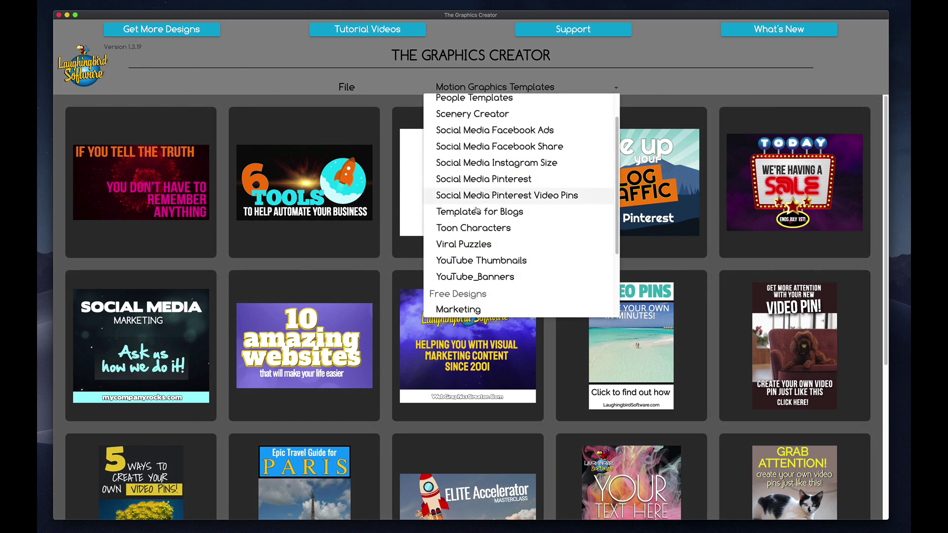
left_click(477, 212)
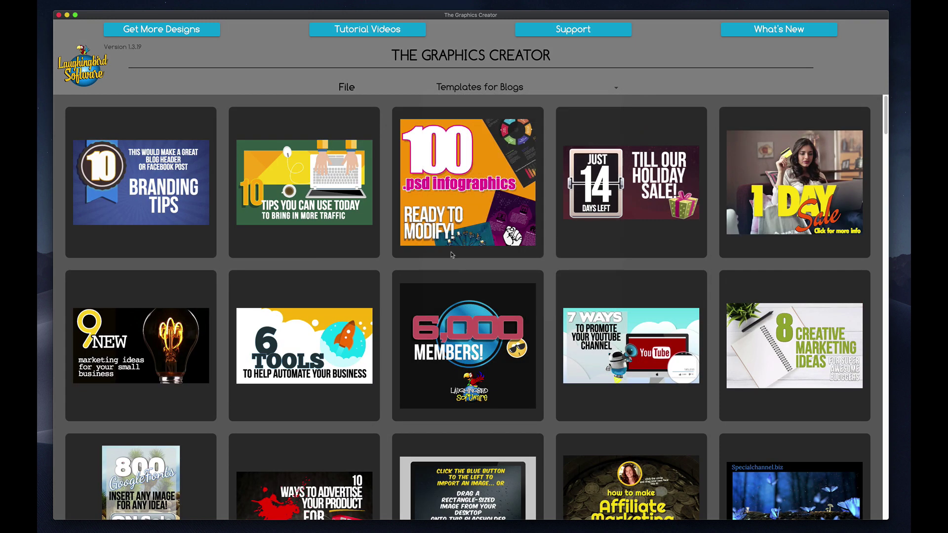
Browse the blog templates and open the "How are you using graphics to make money?" design
scroll(449, 269, "down", 5)
scroll(448, 268, "down", 5)
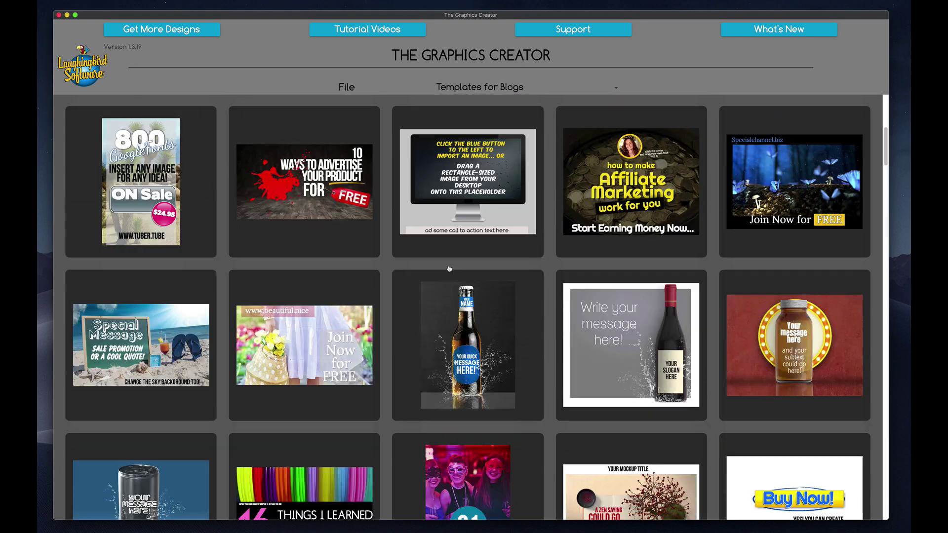
scroll(449, 268, "down", 5)
scroll(452, 267, "down", 5)
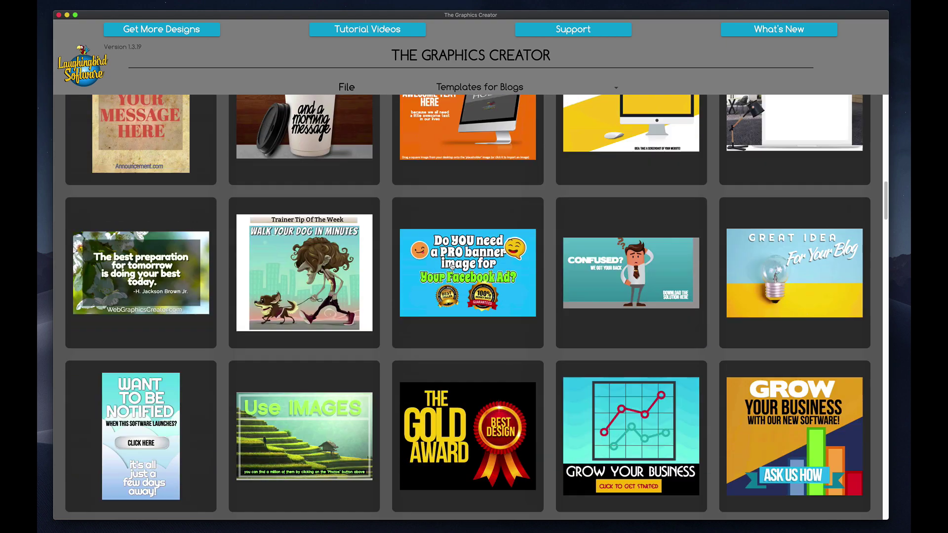
scroll(452, 267, "down", 4)
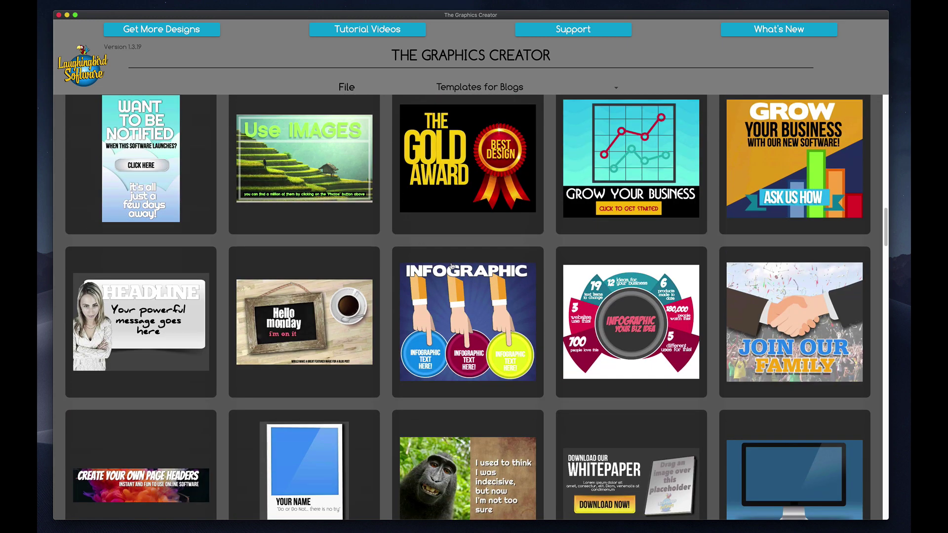
scroll(450, 266, "down", 10)
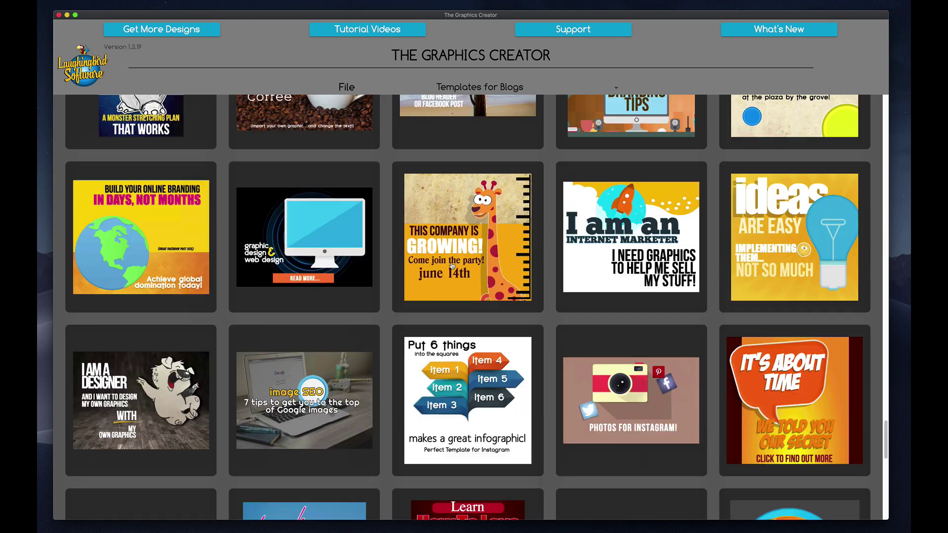
scroll(451, 266, "down", 7)
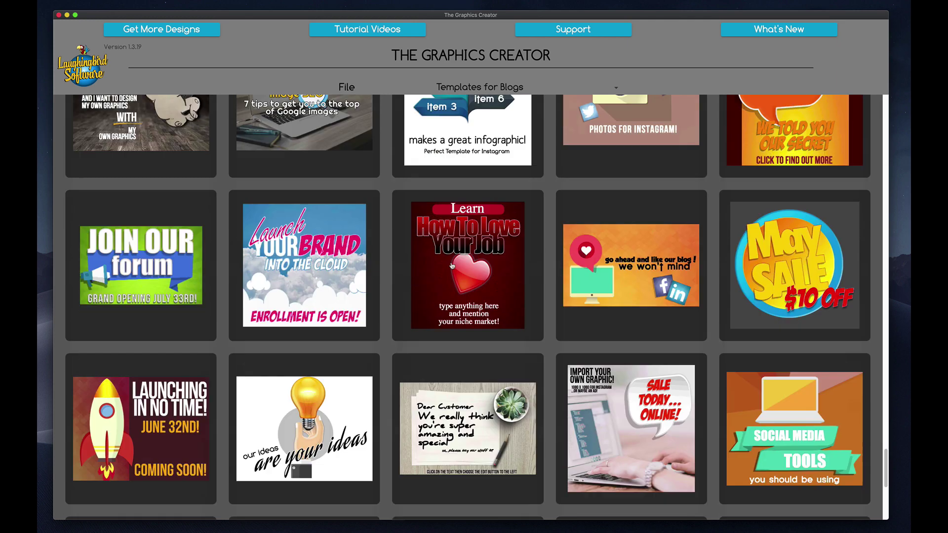
scroll(452, 266, "down", 2)
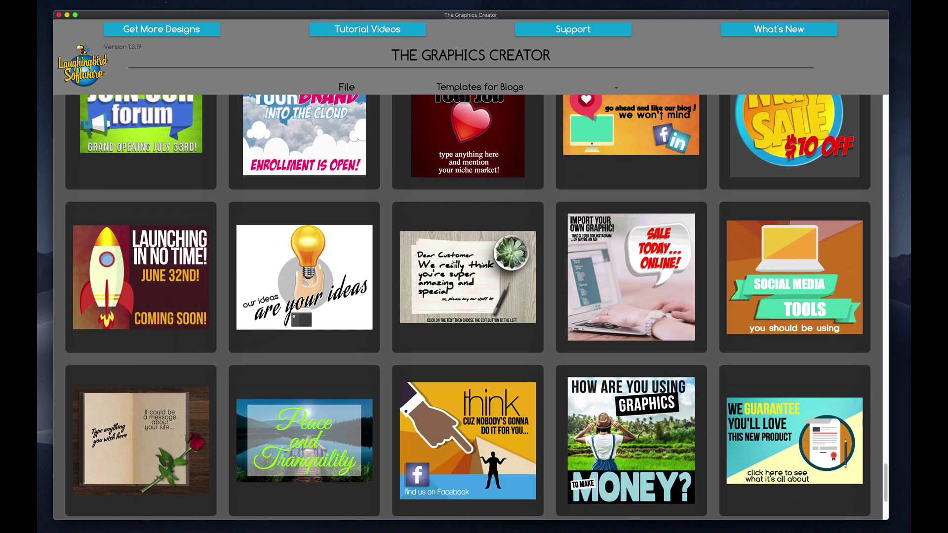
left_click(639, 438)
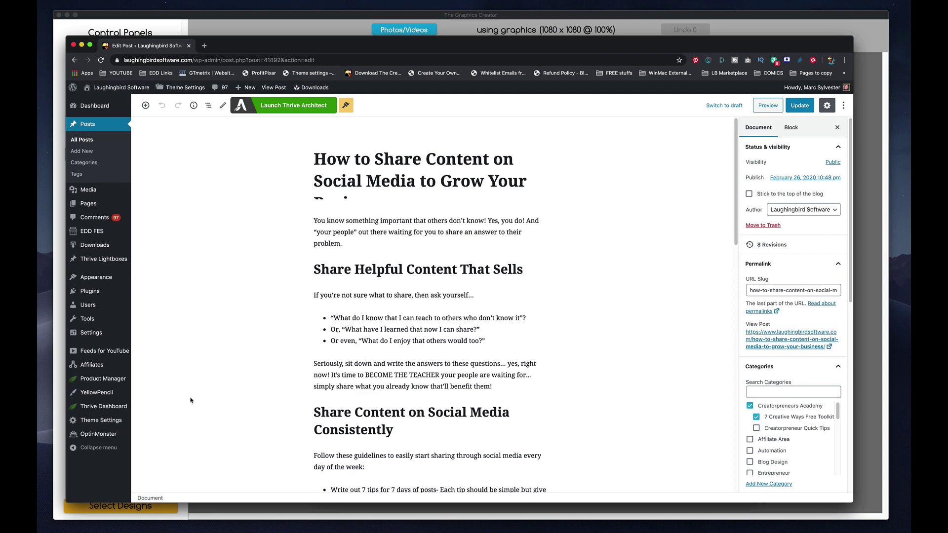
Return to The Graphics Creator and replace the top headline with "HOW TO SHARE CONTENT" and the tilted line with "ON SOCIAL MEDIA"
left_click(442, 532)
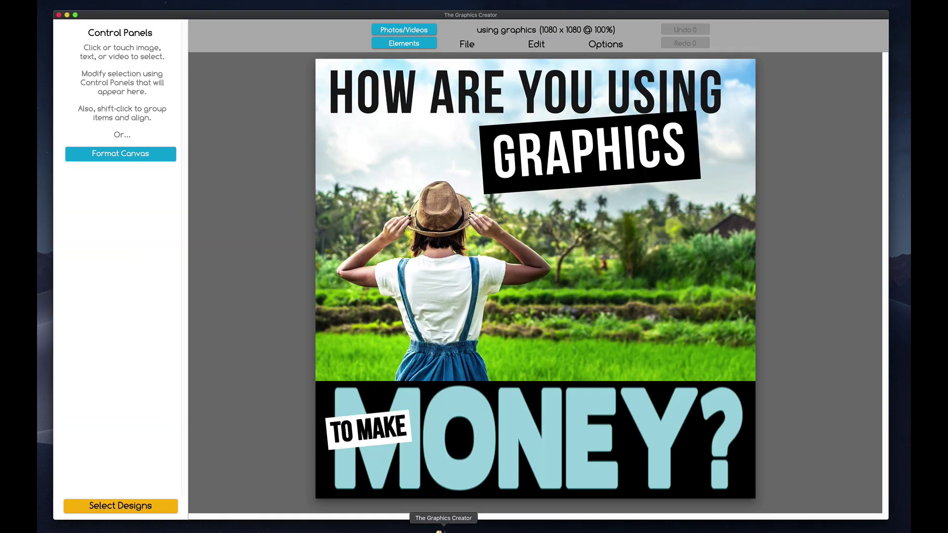
double_click(409, 94)
triple_click(409, 94)
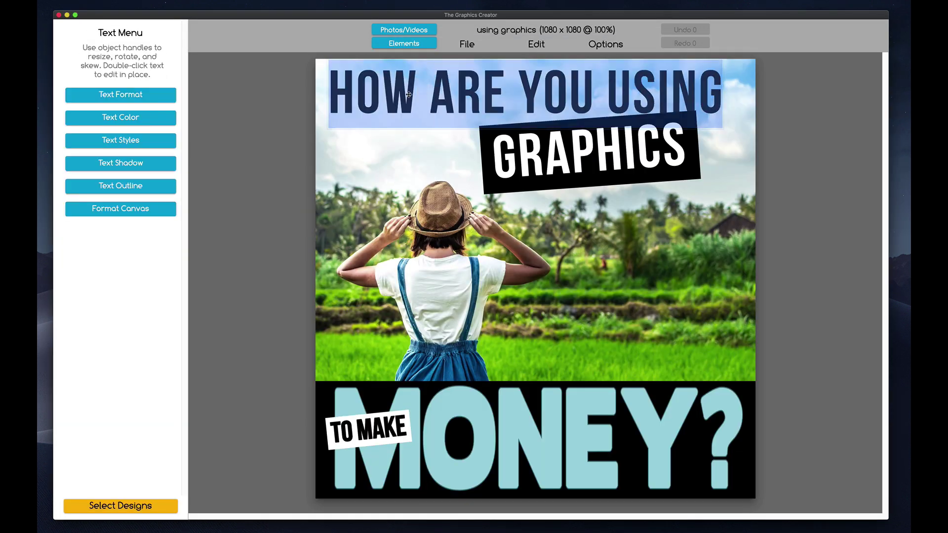
type("HOW TO SHARE CONTENT")
double_click(588, 151)
type("ON SOCIAL MEDIA")
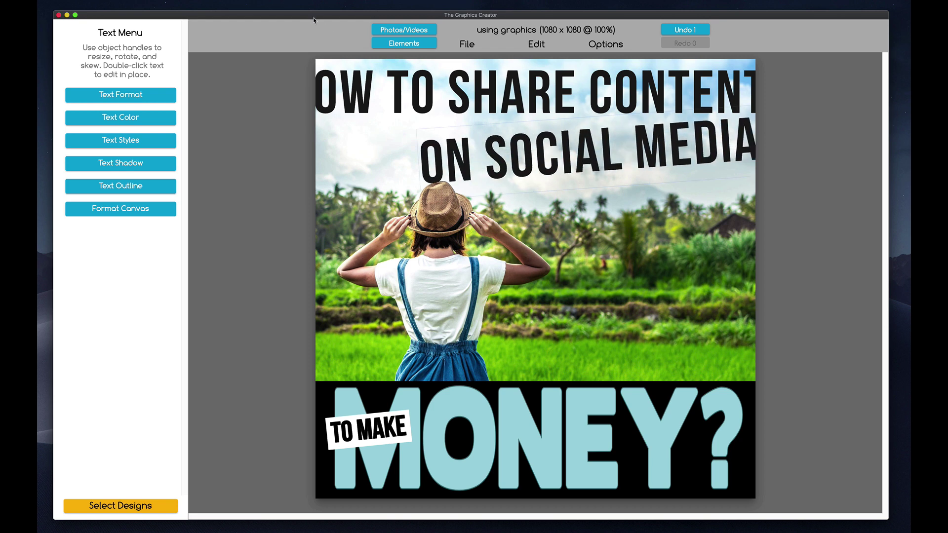
Tighten the letter spacing of the tilted "ON SOCIAL MEDIA" line
left_click(131, 97)
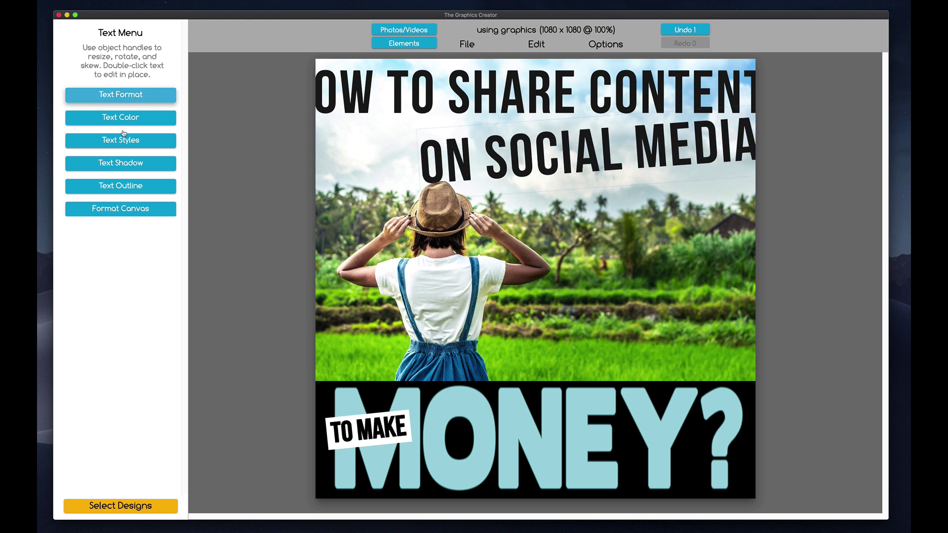
left_click_drag(121, 181, 119, 182)
left_click(125, 240)
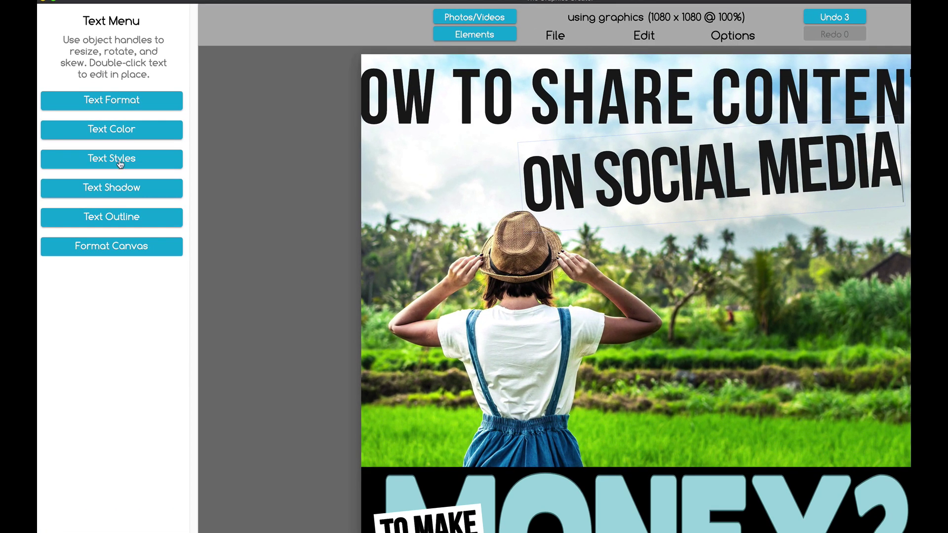
Set the text color style of the whole "ON SOCIAL MEDIA" line to white, FFFFFF
triple_click(603, 181)
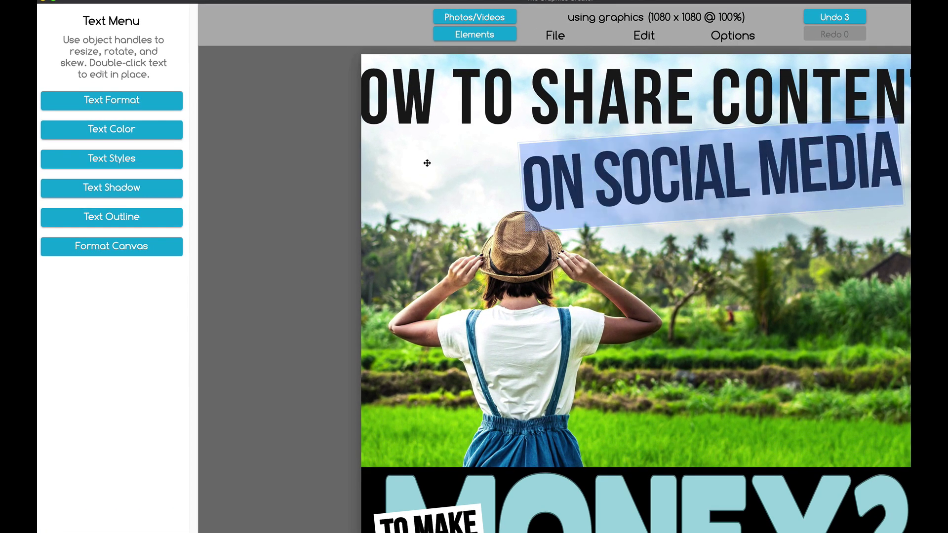
left_click(122, 159)
left_click(55, 220)
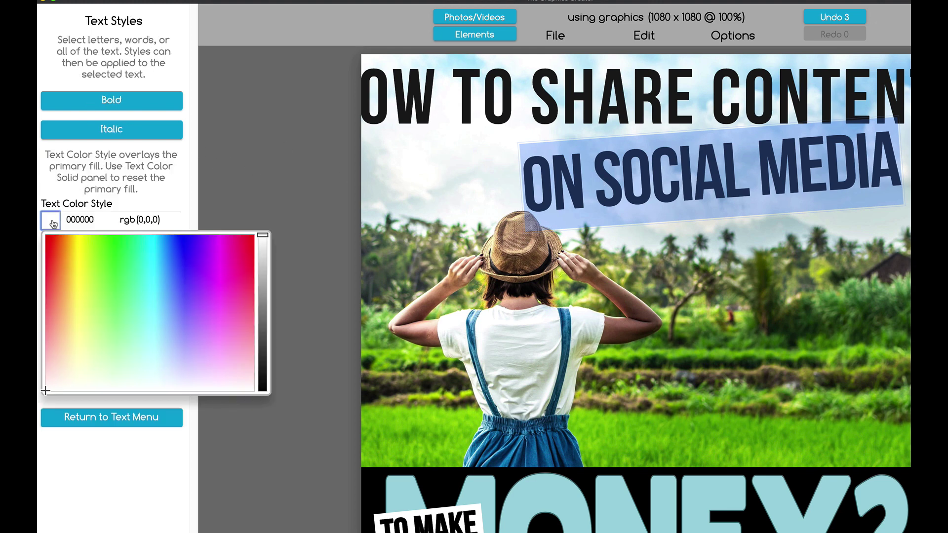
left_click(262, 237)
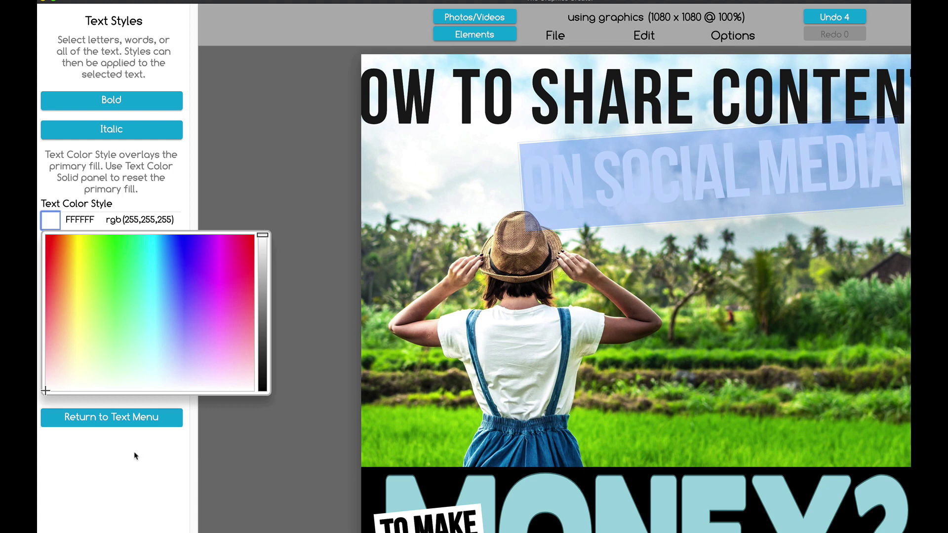
left_click(115, 432)
Give the "ON SOCIAL MEDIA" line a near-black 080808 background color style, padded with a space at both ends
left_click(46, 325)
left_click_drag(262, 406, 261, 490)
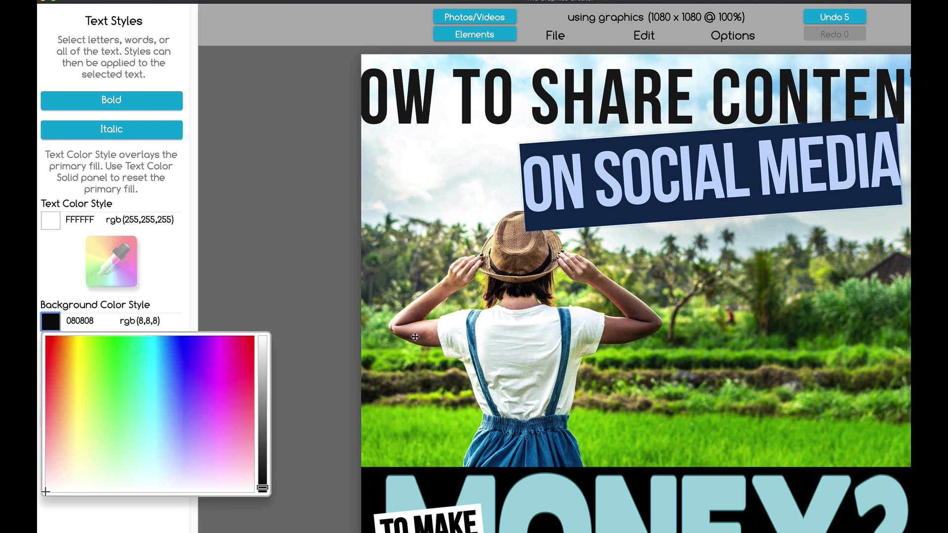
left_click(623, 210)
left_click(527, 186)
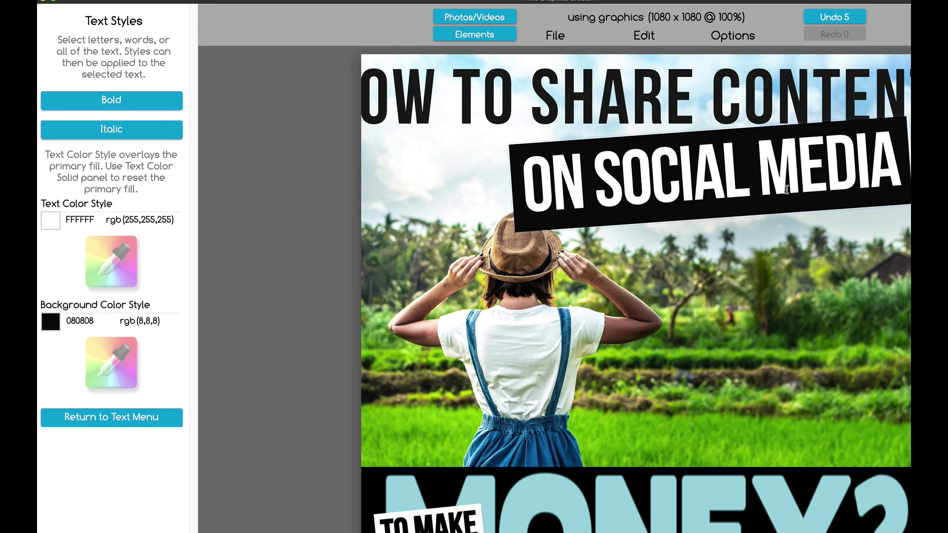
Change the large bottom text to "BUSINESS" and place a tilted white-on-black "TO GROW YOUR" label over its first letters
left_click(853, 256)
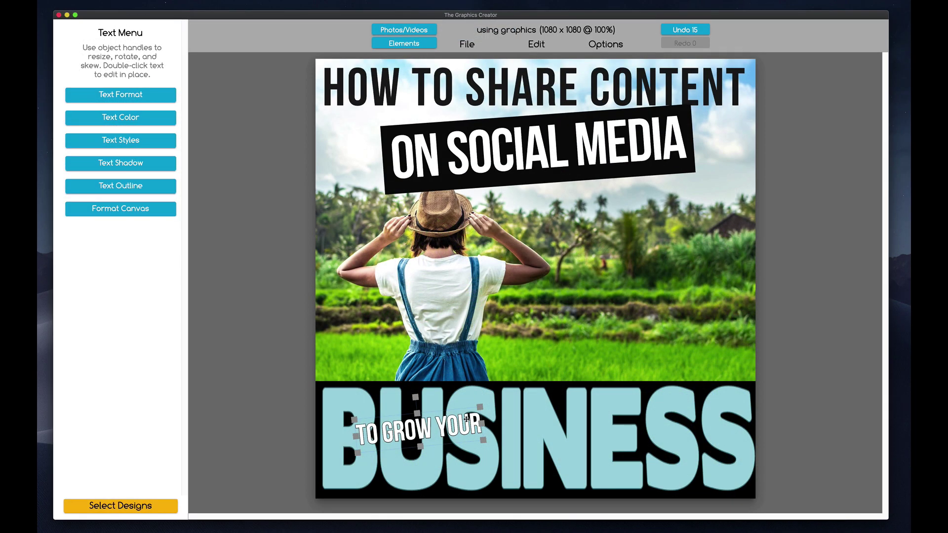
left_click_drag(466, 418, 523, 444)
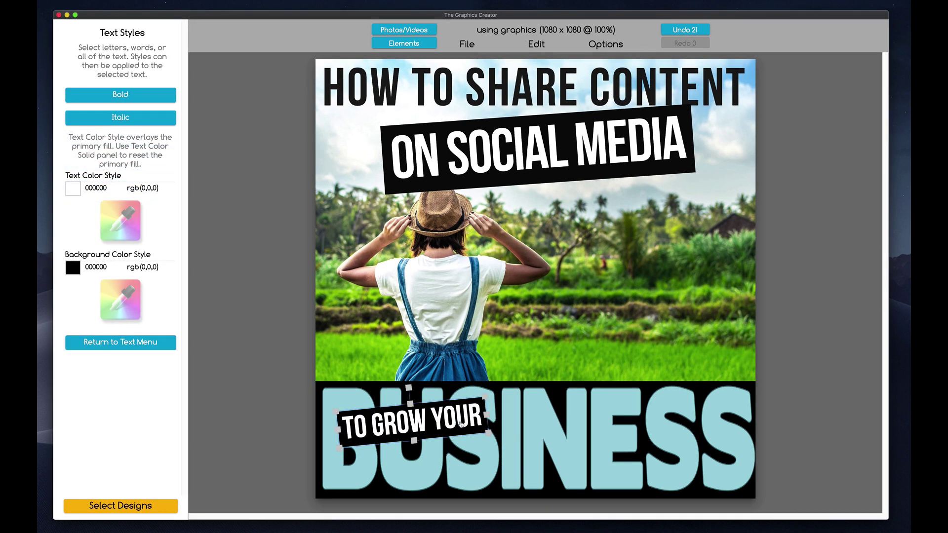
left_click_drag(460, 423, 451, 443)
Delete the background photo of the woman in the field and search Pexels photos for "social media"
left_click_drag(532, 275, 560, 297)
key("Delete")
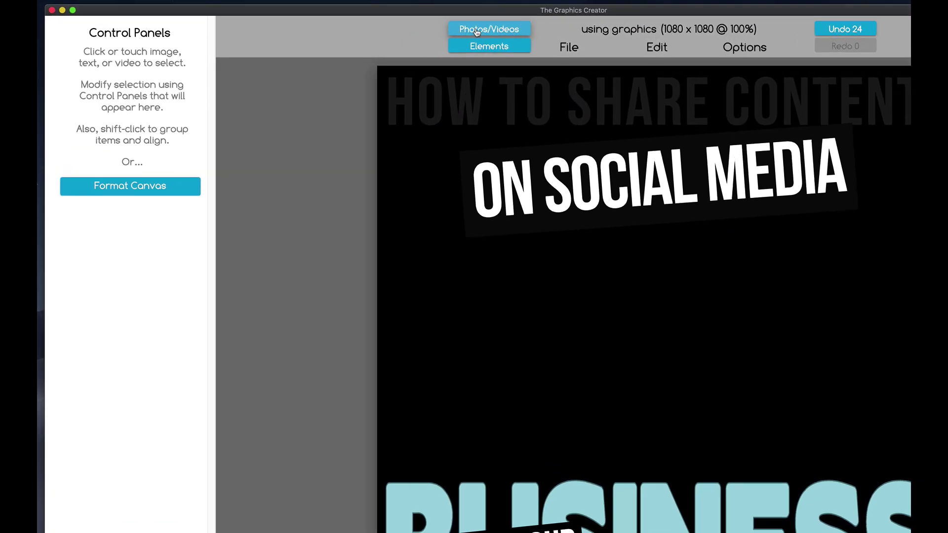
left_click(394, 31)
left_click(147, 130)
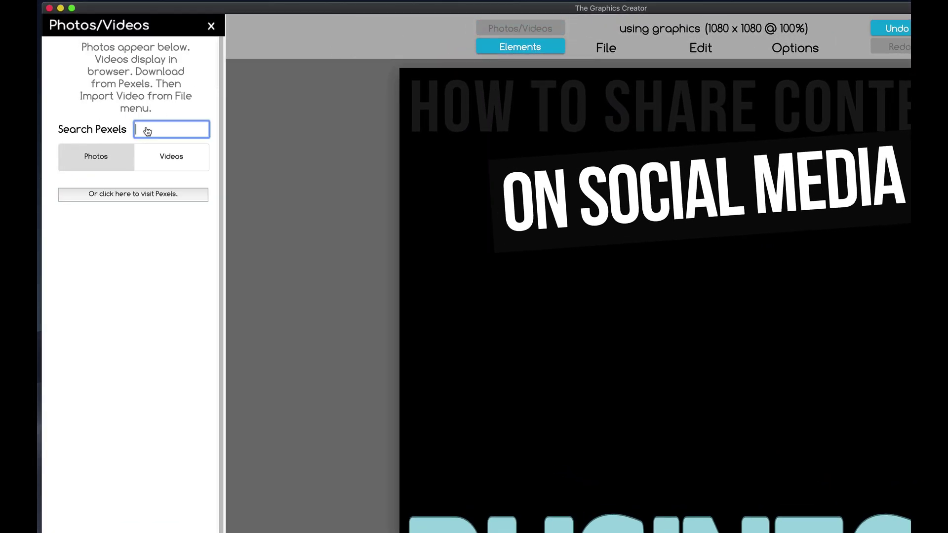
type("social media")
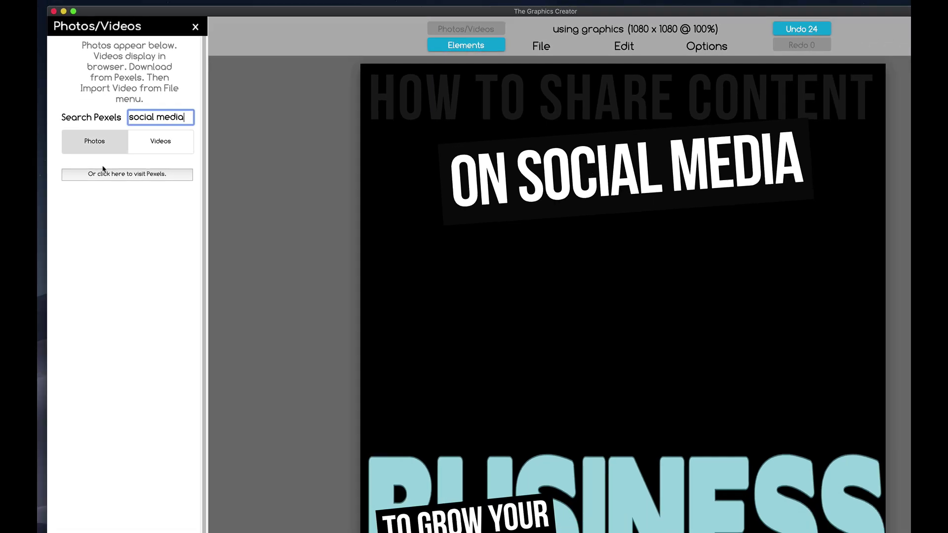
left_click(102, 155)
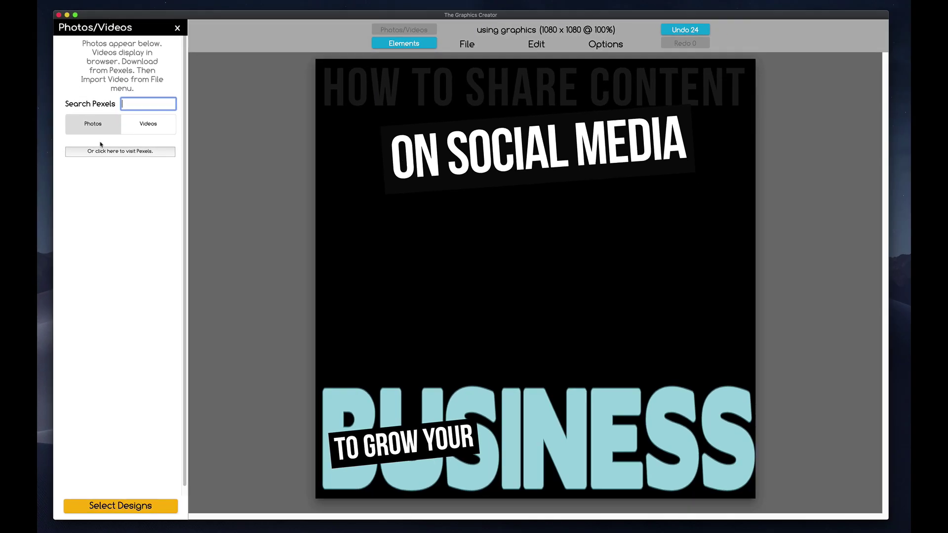
Try the photo of the woman in a green sweater at a laptop as the full-canvas background and delete it
scroll(120, 221, "down", 5)
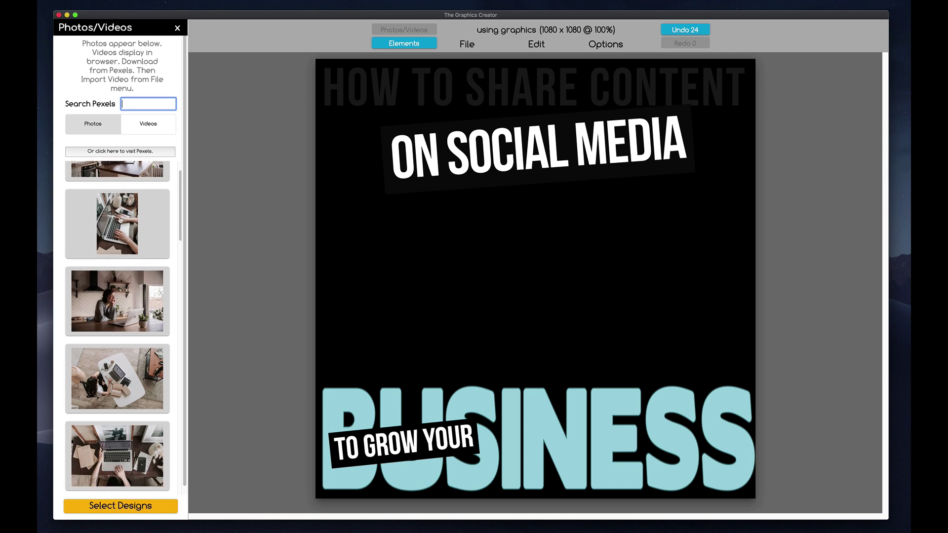
scroll(120, 220, "down", 6)
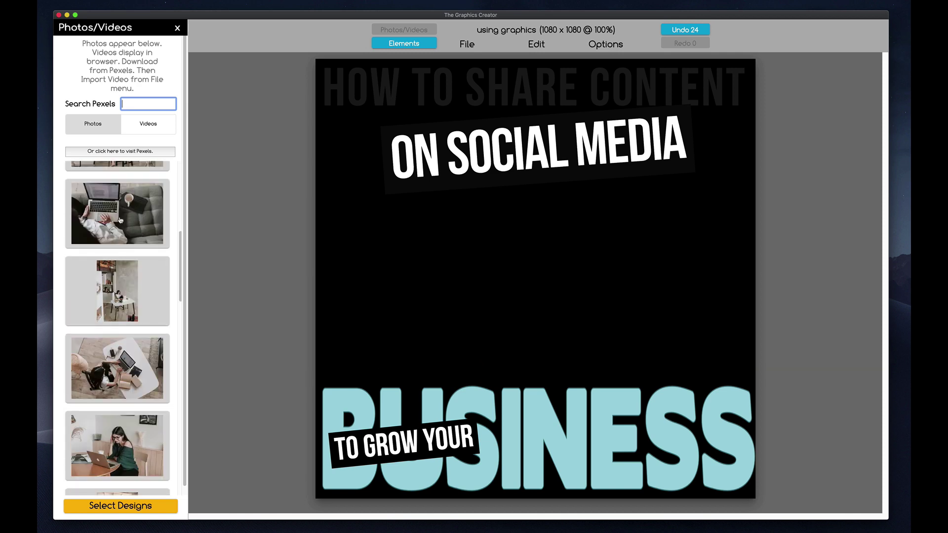
left_click_drag(120, 366, 476, 263)
left_click_drag(527, 291, 421, 167)
left_click_drag(584, 257, 839, 498)
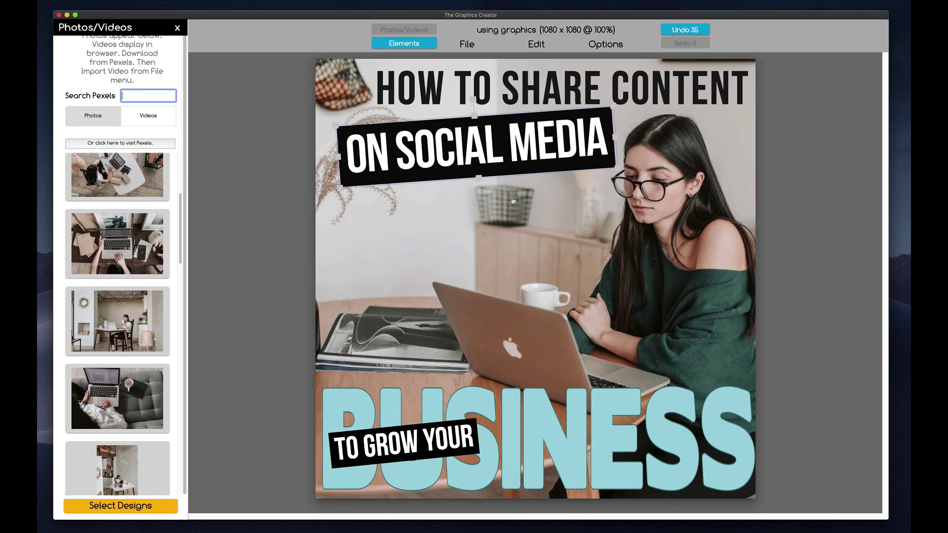
left_click_drag(652, 257, 639, 277)
key("Delete")
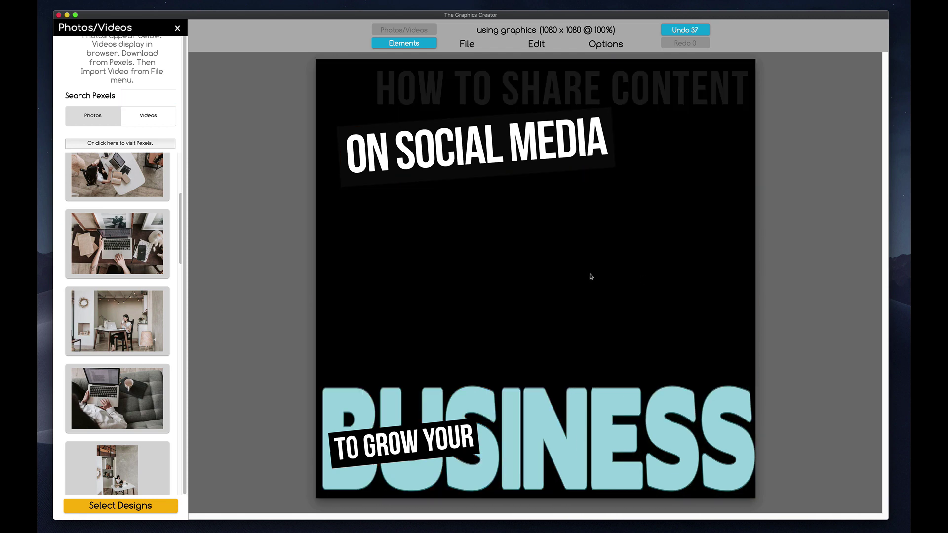
Place the photo of the laptop and cup on a gray couch behind the text on a 1273 x 938 canvas, and make the top headline white
scroll(112, 261, "down", 5)
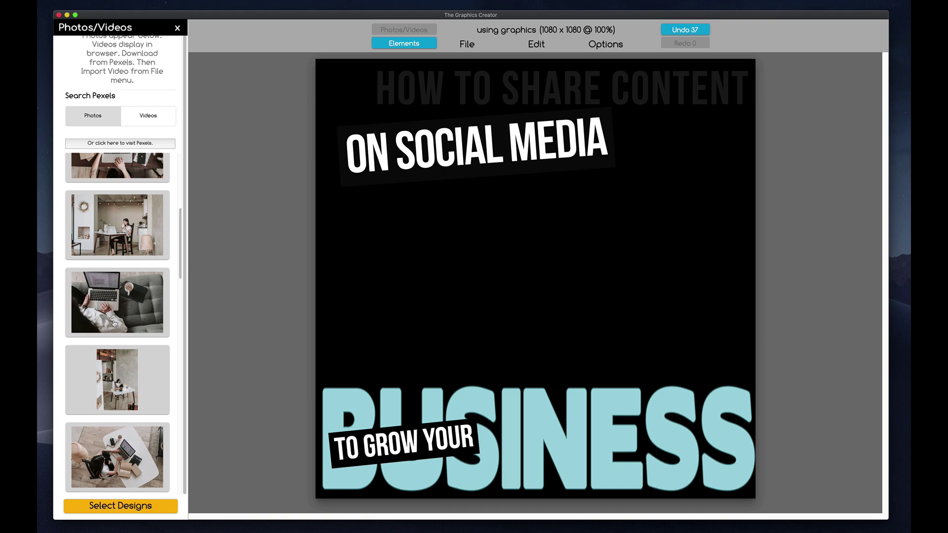
left_click_drag(109, 312, 430, 284)
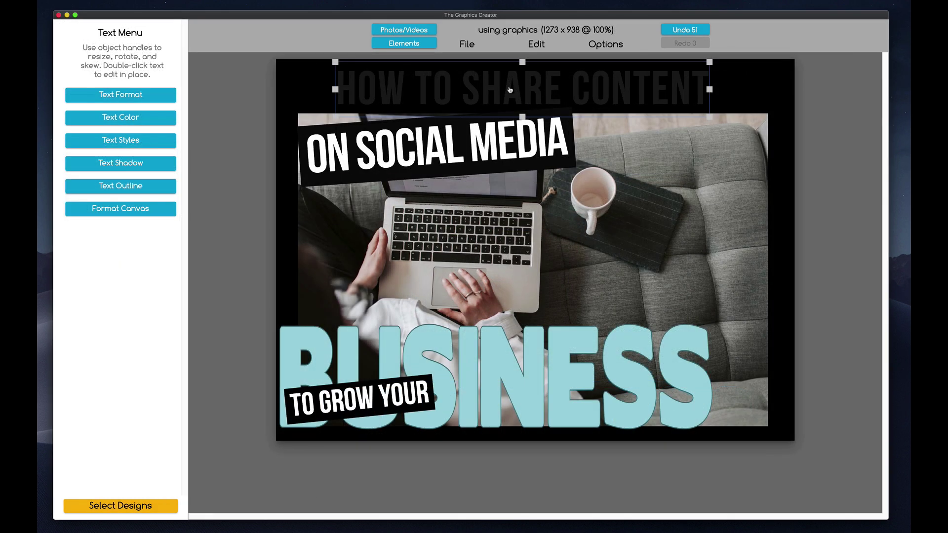
left_click(124, 117)
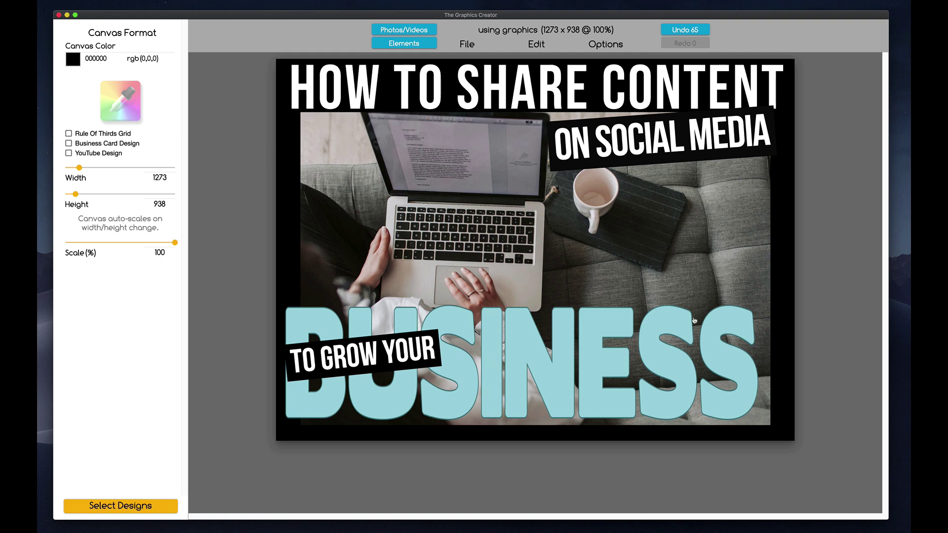
Download the finished design as a PNG image named "sharing"
left_click(468, 45)
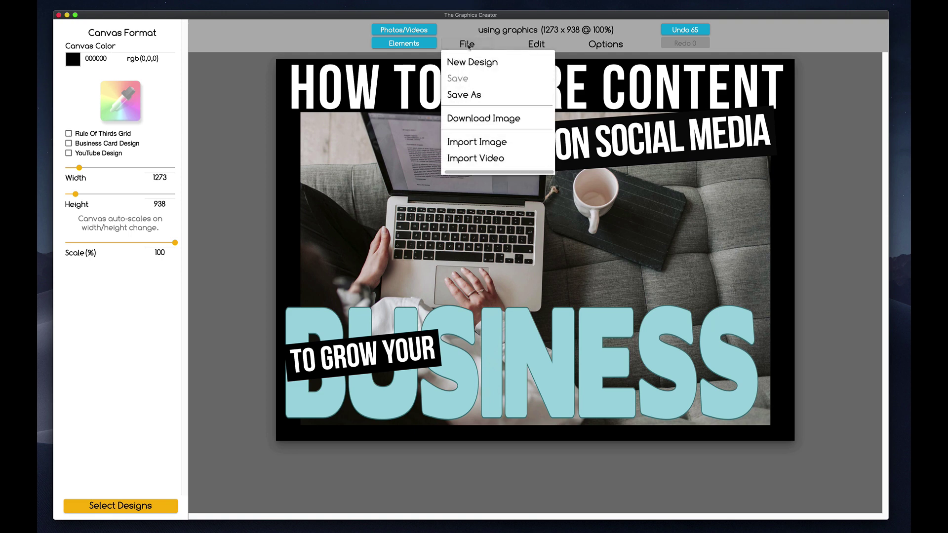
left_click(468, 119)
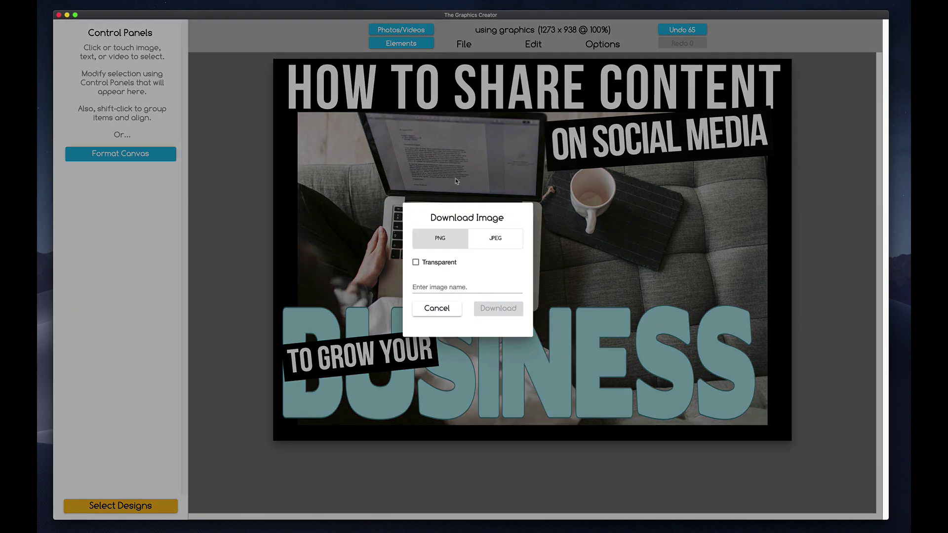
left_click(436, 282)
type("sharing")
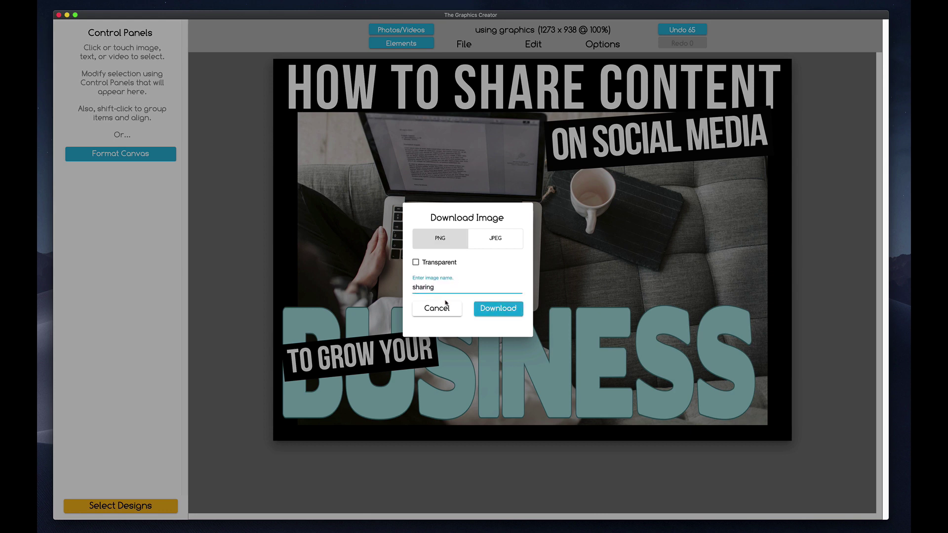
left_click(499, 310)
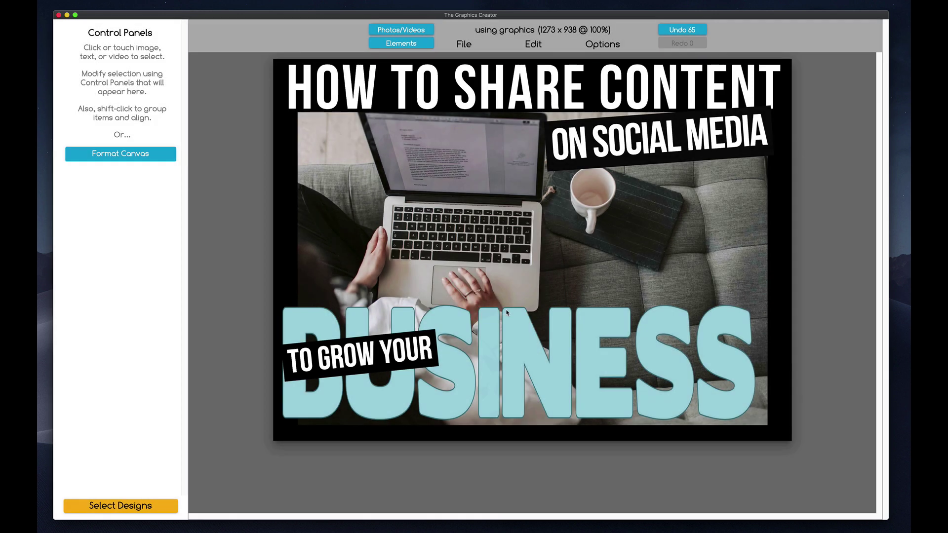
left_click(519, 76)
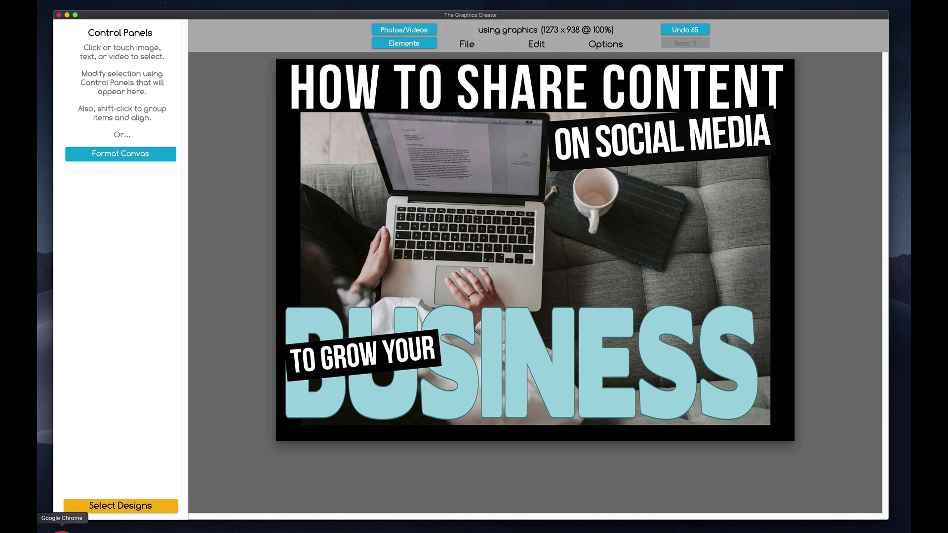
Switch to the WordPress post editor in Chrome and replace the post's featured image with sharing.png uploaded from Downloads
left_click(55, 529)
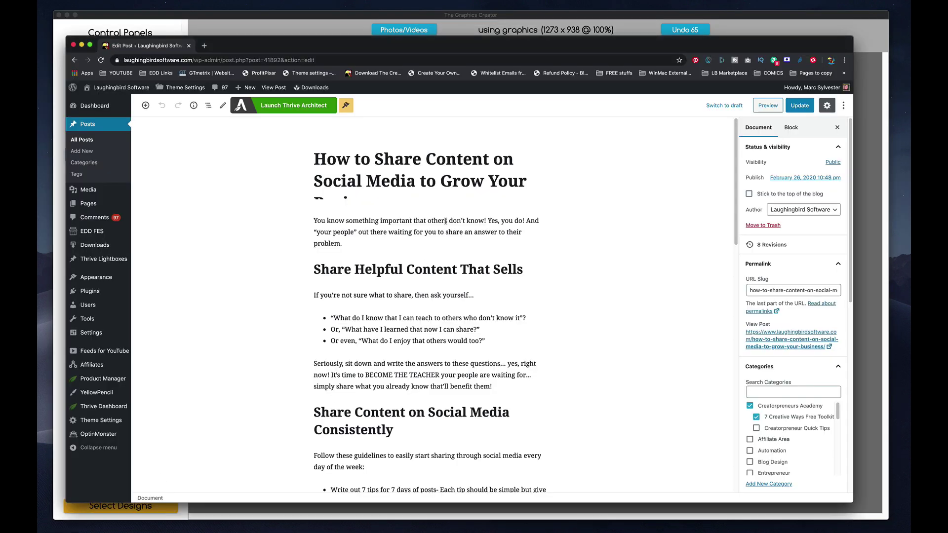
scroll(790, 307, "down", 6)
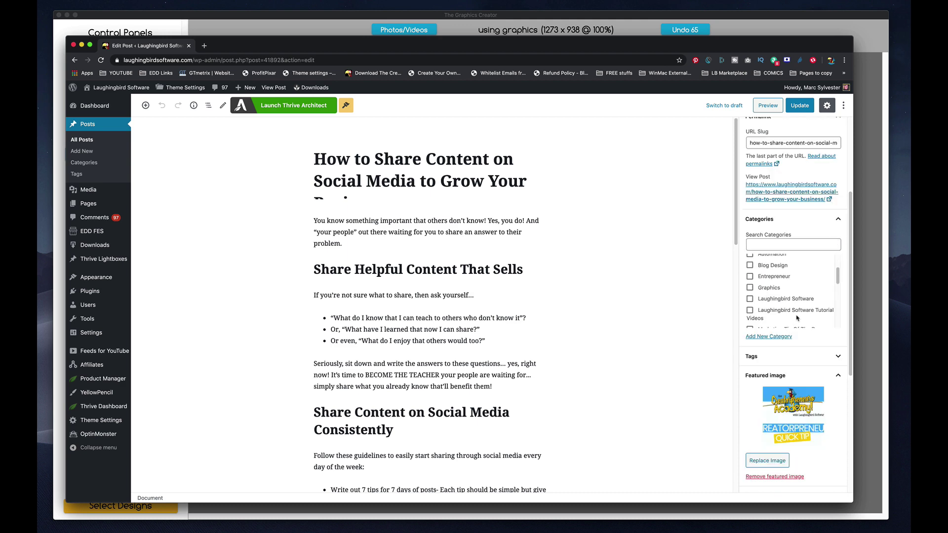
left_click(767, 460)
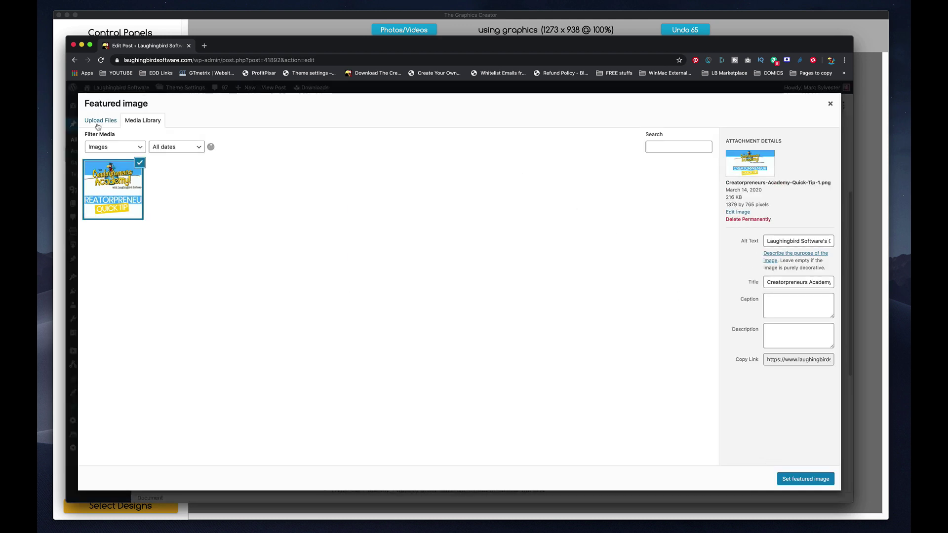
left_click(98, 124)
left_click(472, 282)
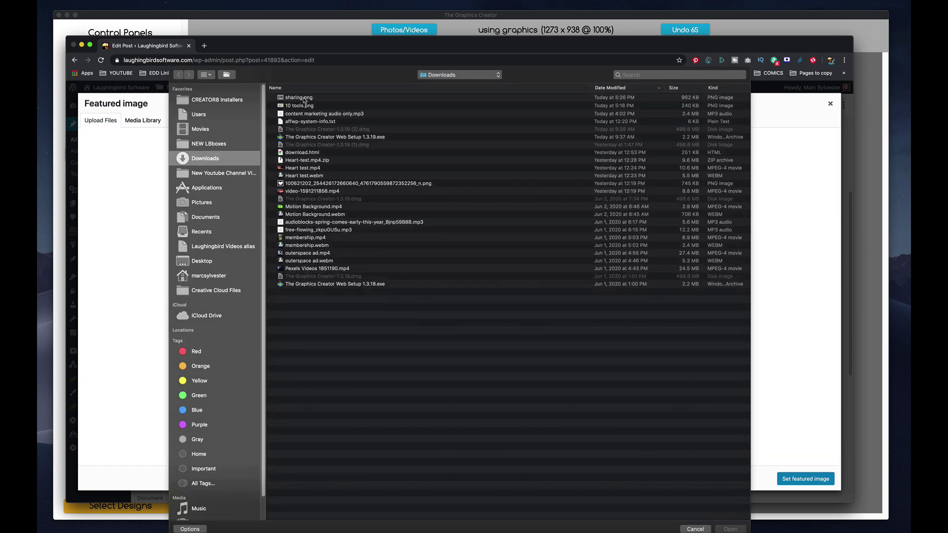
left_click(297, 98)
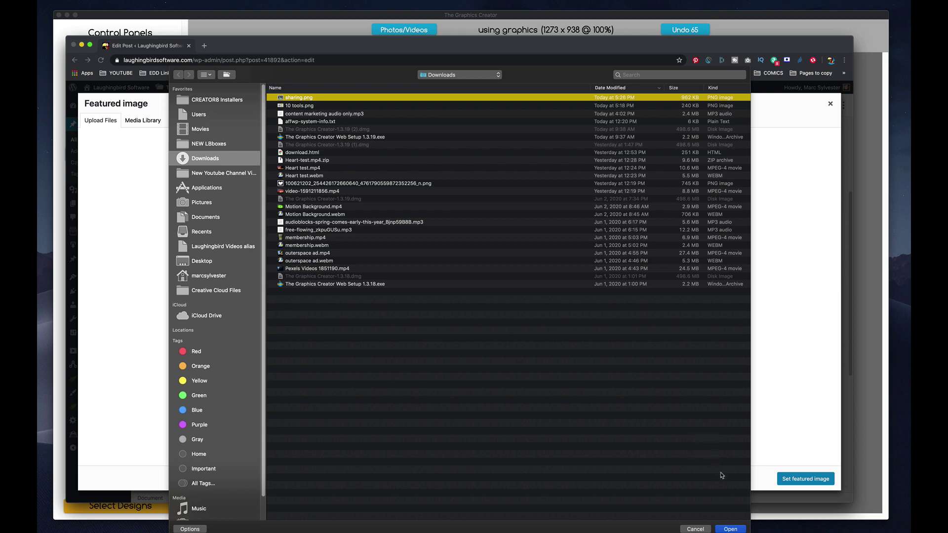
left_click(730, 529)
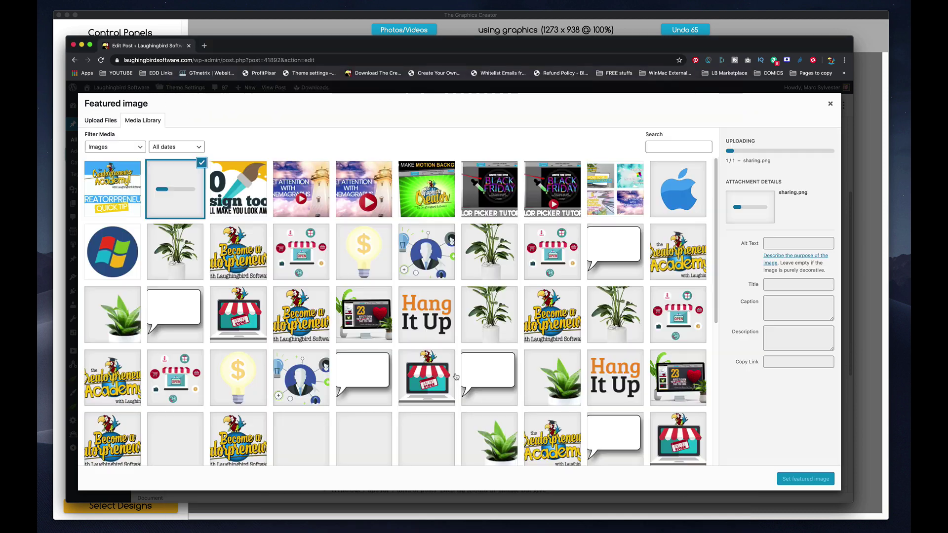
left_click(804, 477)
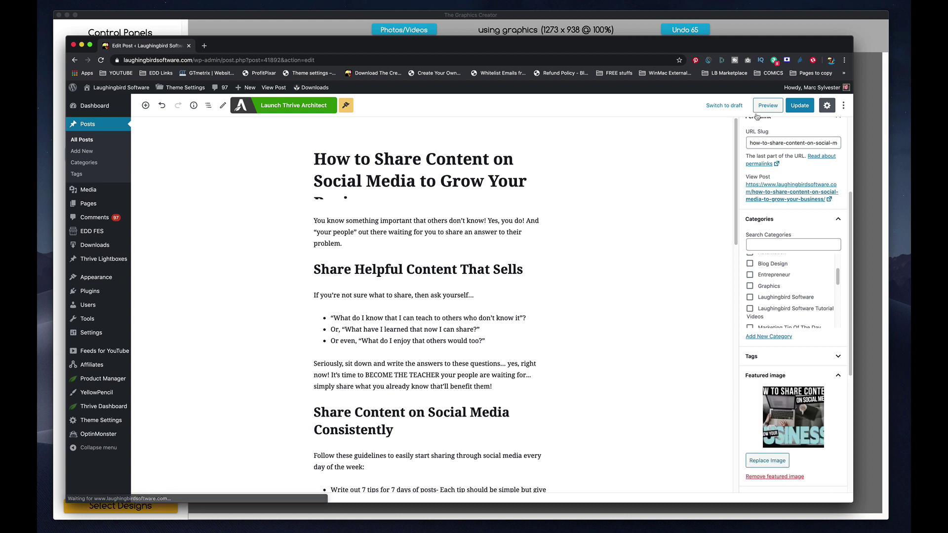
Update the post and view the new featured graphic on its published page
left_click(798, 106)
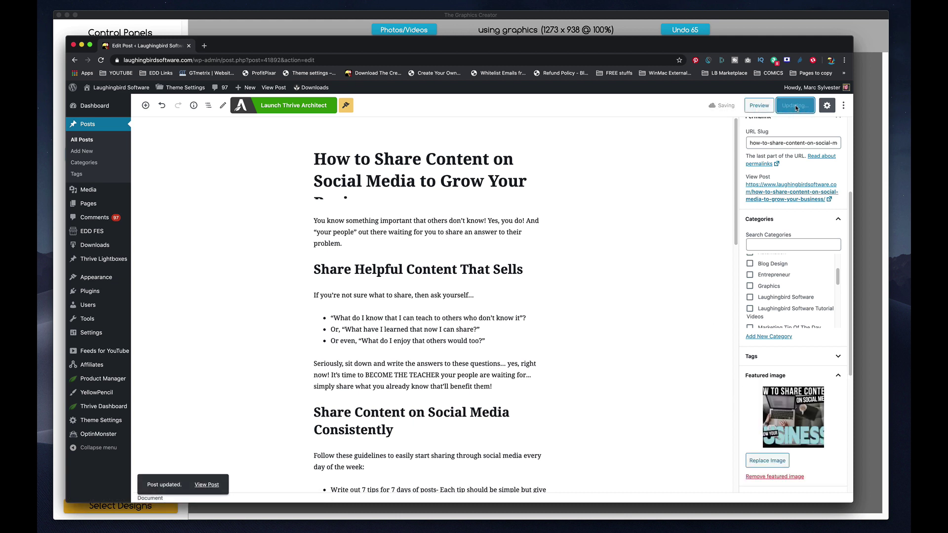
left_click(202, 486)
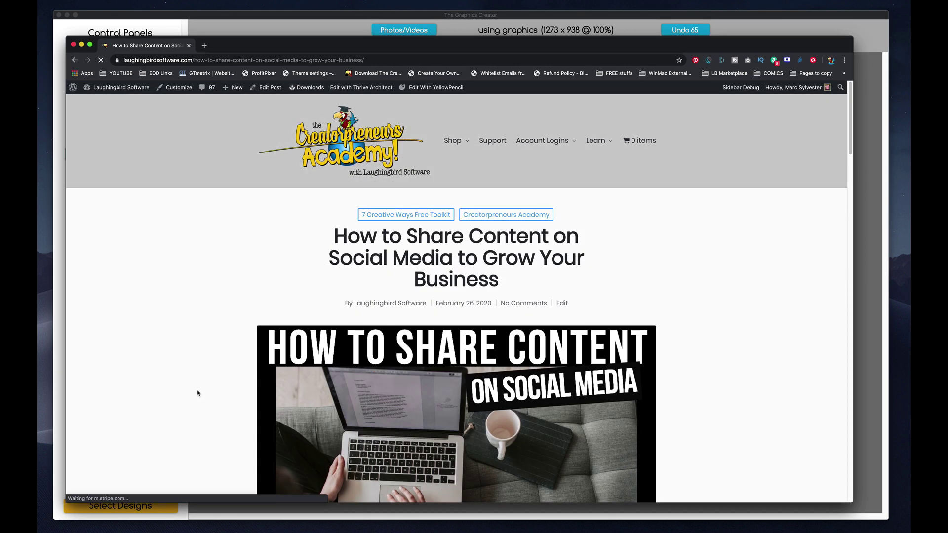
scroll(198, 391, "down", 3)
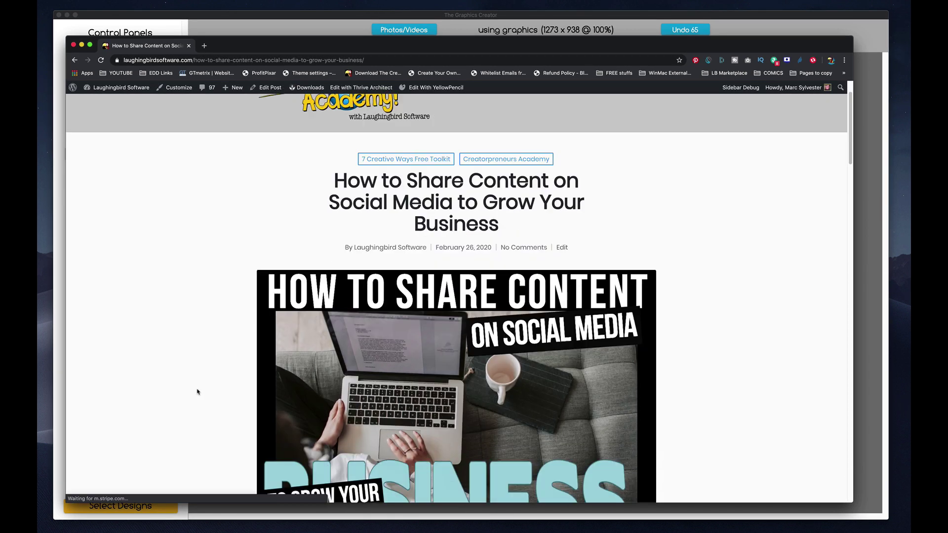